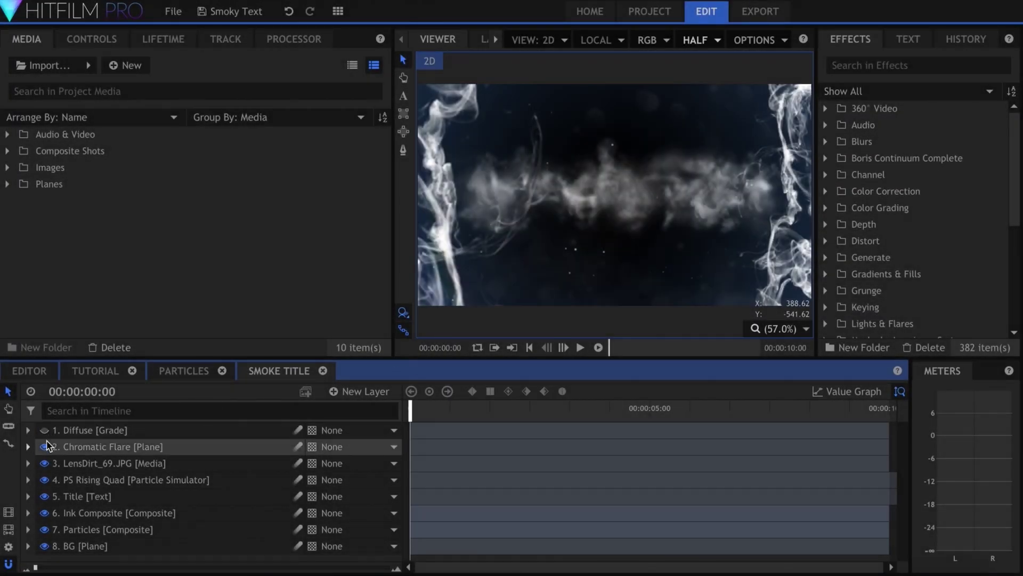
Hide the Chromatic Flare, particle, Title and Ink Composite layers to see each one's contribution
{"action": "left_click", "coordinate": [44, 447]}
{"action": "left_click", "coordinate": [45, 479]}
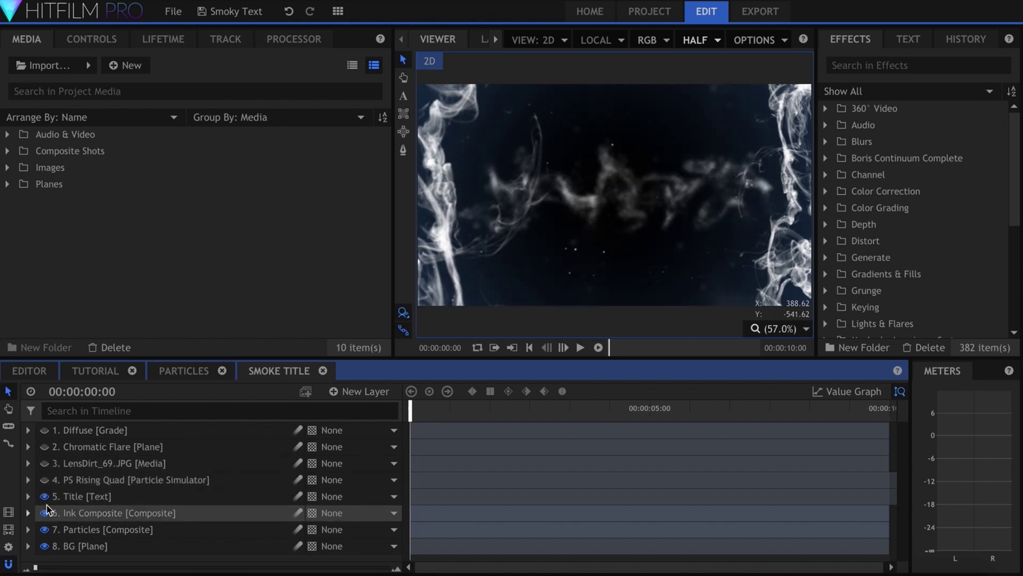
{"action": "left_click", "coordinate": [45, 512]}
{"action": "left_click", "coordinate": [45, 512]}
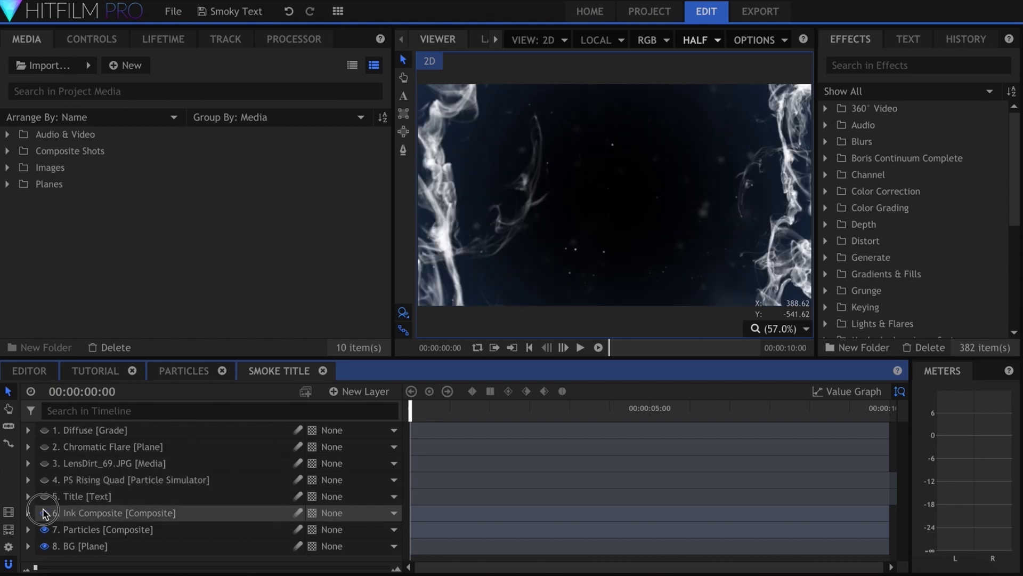
{"action": "left_click", "coordinate": [45, 512]}
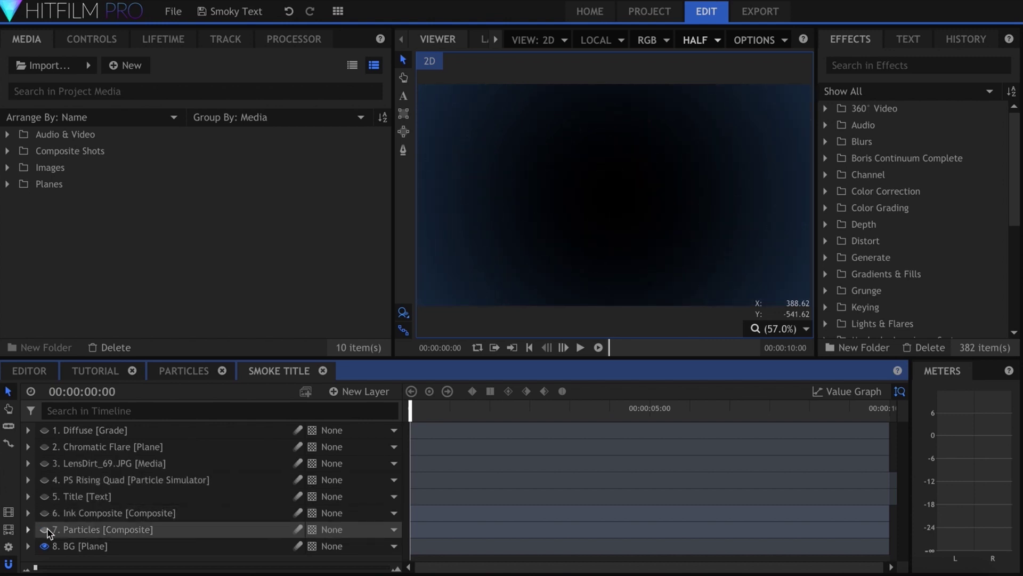
Show Ink Composite, Title, PS Rising Quad and Chromatic Flare again after stopping the preview
{"action": "left_click", "coordinate": [46, 512]}
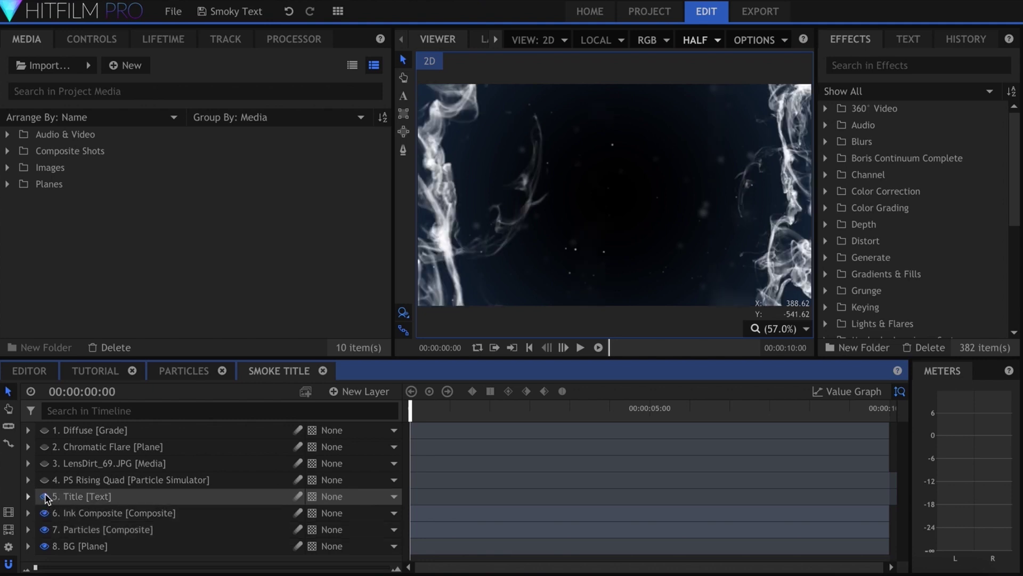
{"action": "left_click", "coordinate": [44, 496]}
{"action": "key", "text": "space"}
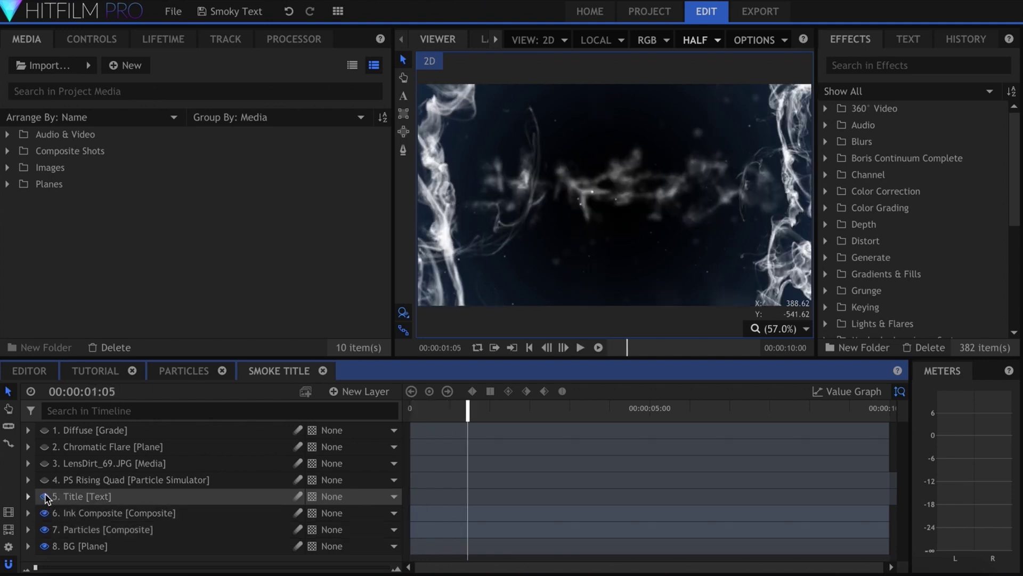
{"action": "left_click", "coordinate": [46, 480]}
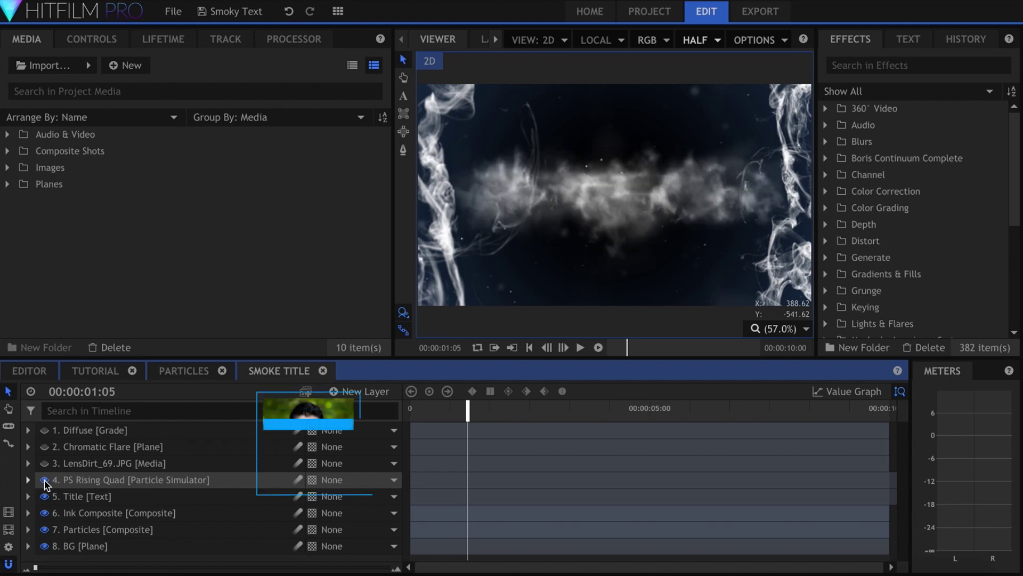
{"action": "left_click", "coordinate": [45, 448]}
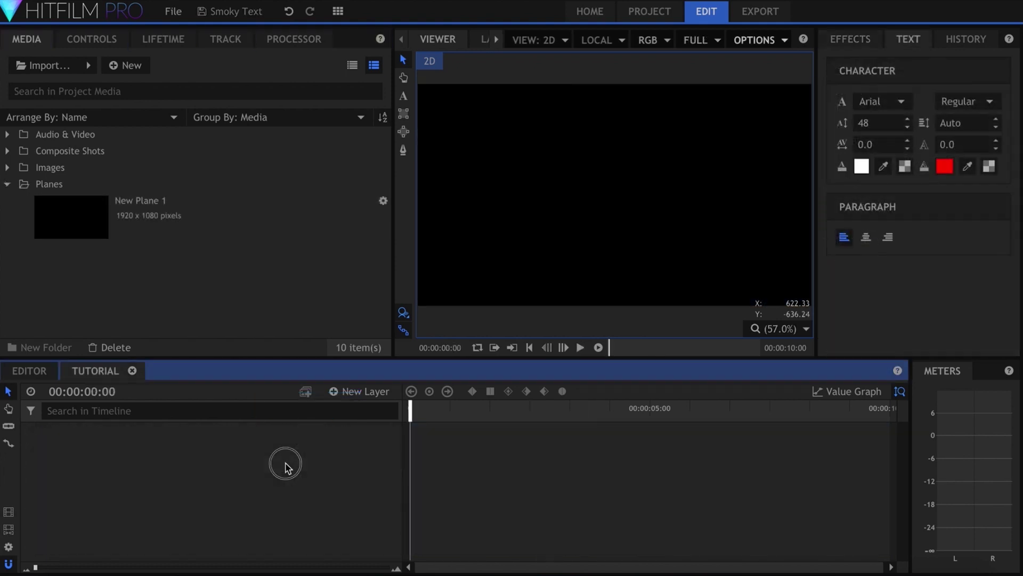
Add a text layer reading 'JOIN THE REVOLUTION' in BankGothic Medium at size 100
{"action": "key", "text": "Return"}
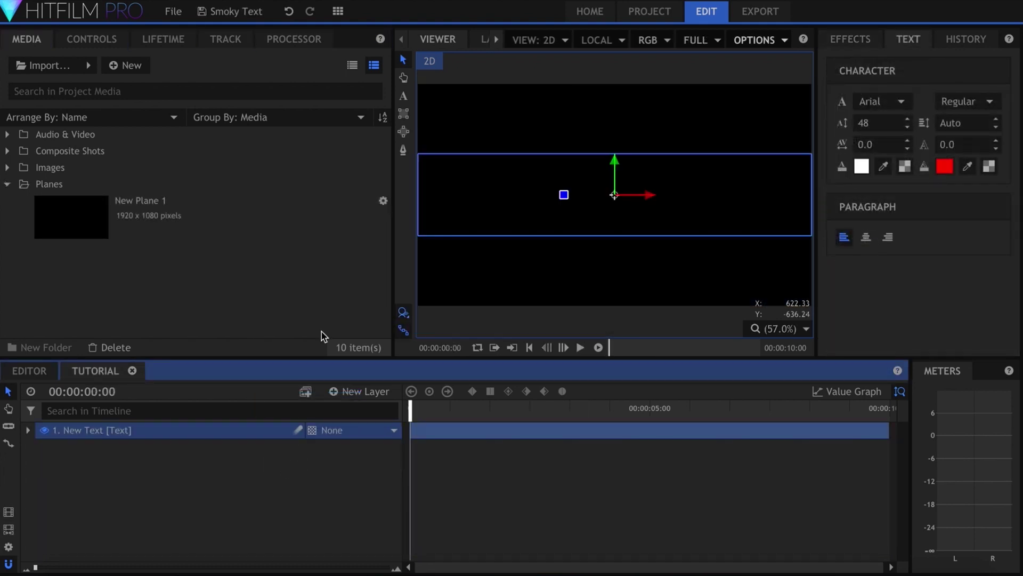
{"action": "left_click", "coordinate": [403, 96]}
{"action": "type", "text": "JOIN THE REVOLUTION"}
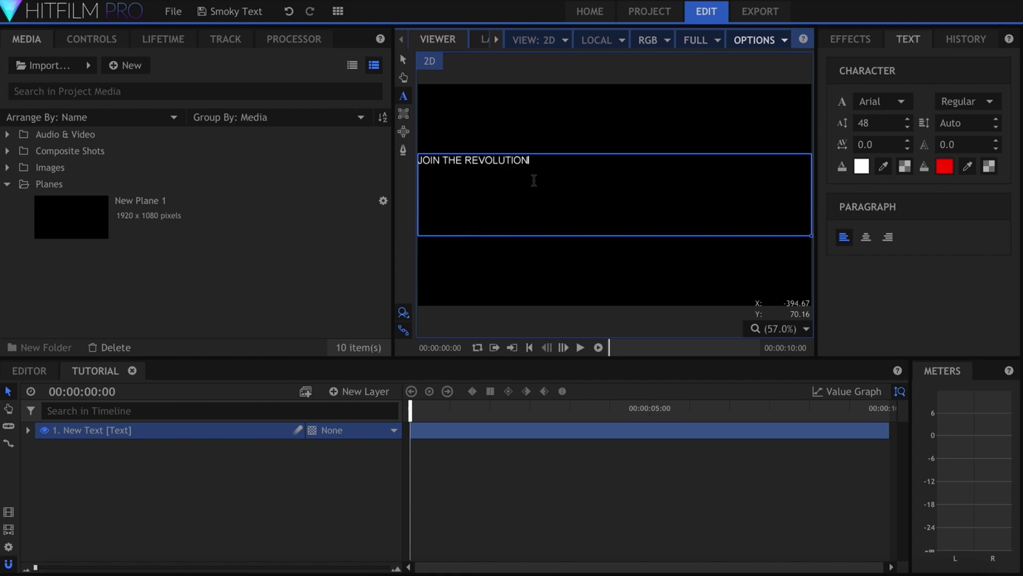
{"action": "left_click", "coordinate": [880, 102]}
{"action": "scroll", "coordinate": [887, 320], "scroll_direction": "down", "scroll_amount": 3}
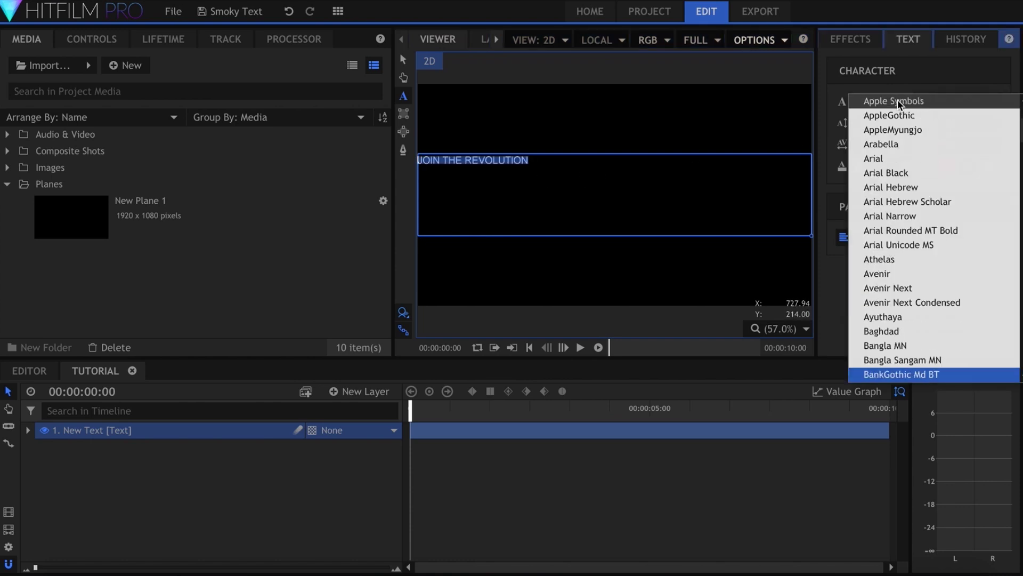
{"action": "left_click", "coordinate": [888, 371]}
{"action": "type", "text": "150"}
{"action": "key", "text": "Return"}
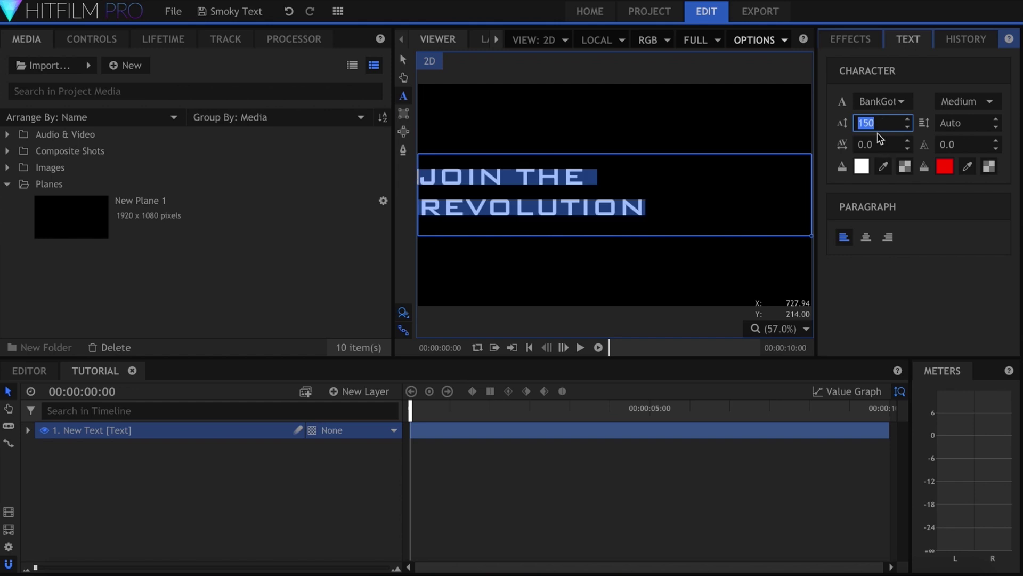
{"action": "type", "text": "100"}
{"action": "key", "text": "Return"}
Center-align the title and shift the text layer's anchor point vertically
{"action": "left_click", "coordinate": [865, 237]}
{"action": "left_click", "coordinate": [597, 137]}
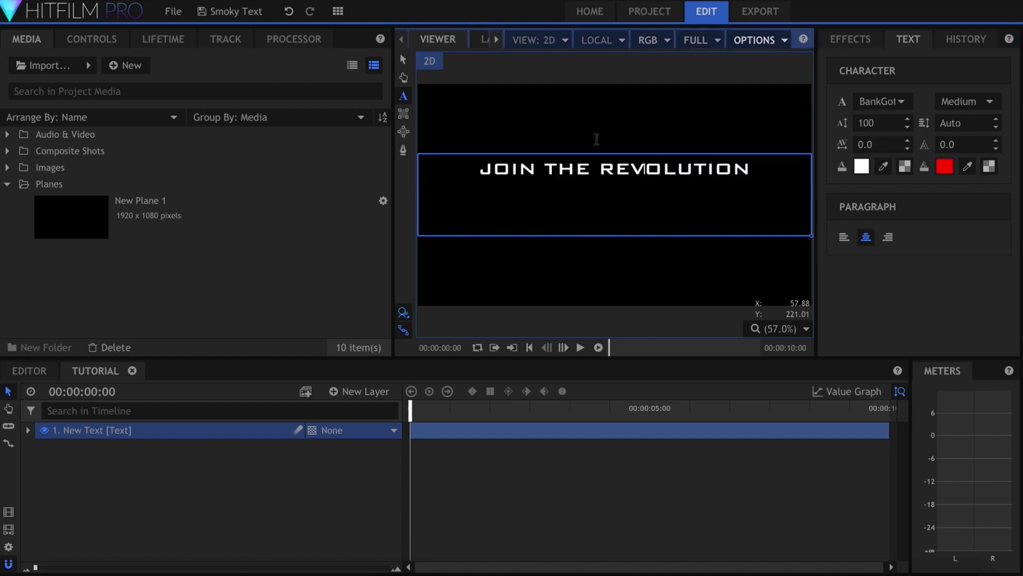
{"action": "left_click_drag", "start_coordinate": [614, 194], "coordinate": [613, 225]}
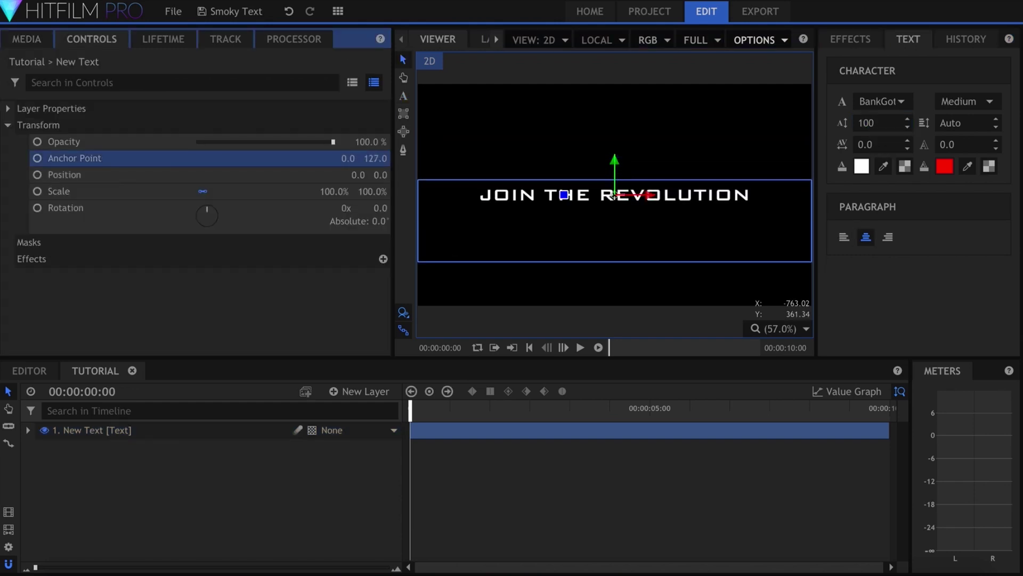
{"action": "left_click", "coordinate": [337, 324]}
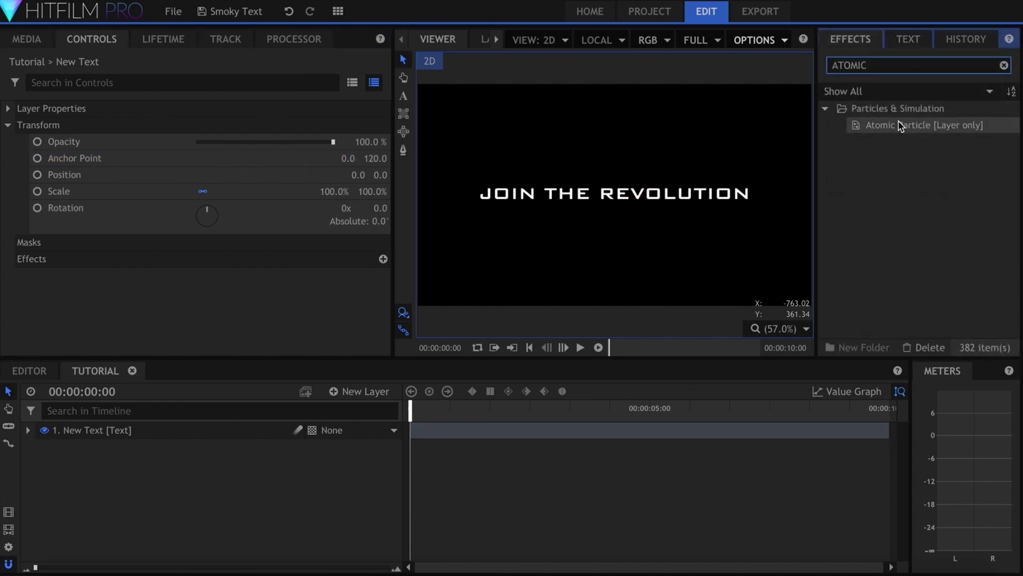
Apply Atomic Particle to the title and raise Number of Particles to 1,024 × 1,024
{"action": "left_click_drag", "start_coordinate": [375, 290], "coordinate": [231, 433]}
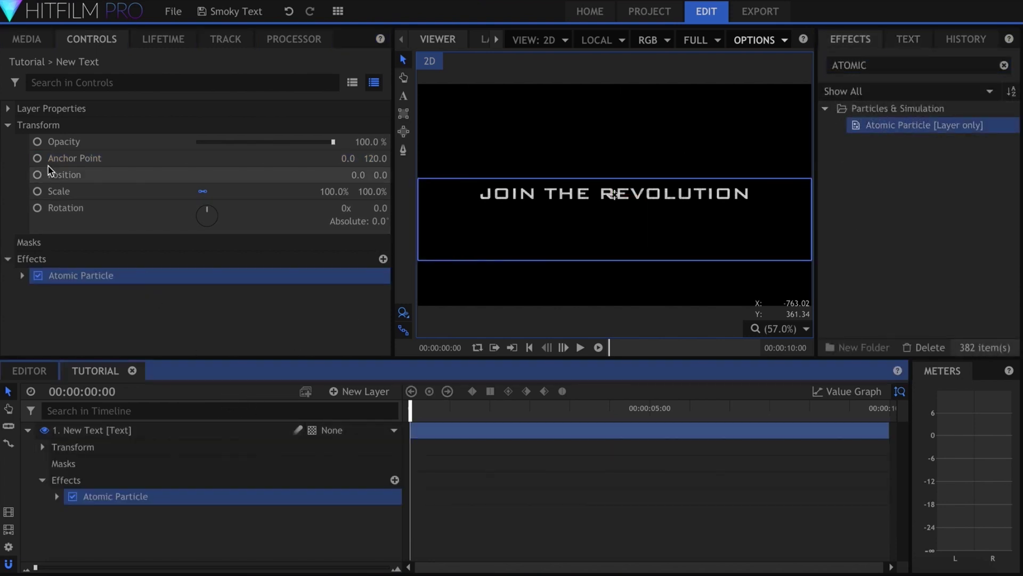
{"action": "left_click", "coordinate": [9, 126]}
{"action": "left_click", "coordinate": [22, 175]}
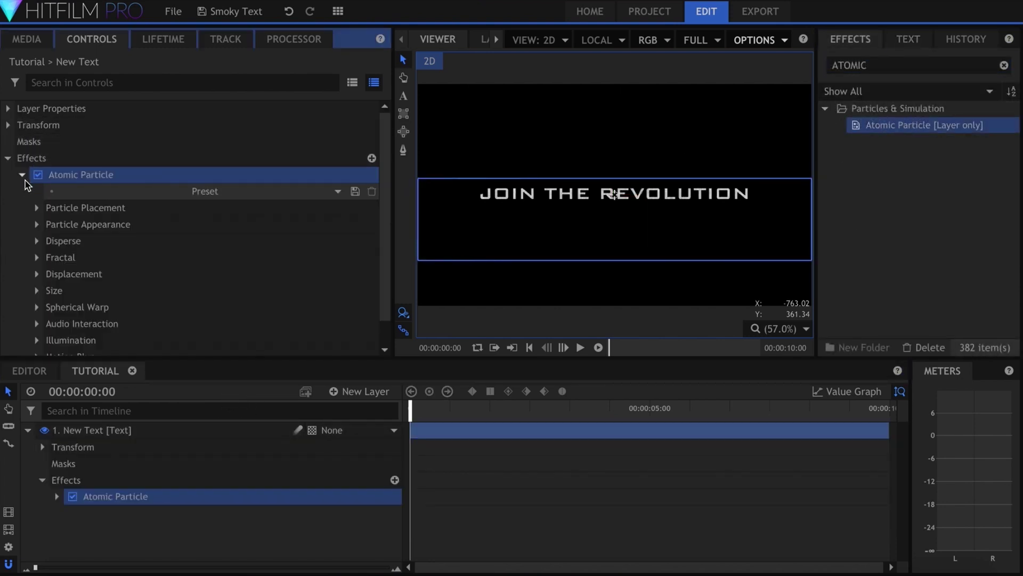
{"action": "left_click", "coordinate": [37, 208]}
{"action": "left_click", "coordinate": [51, 258]}
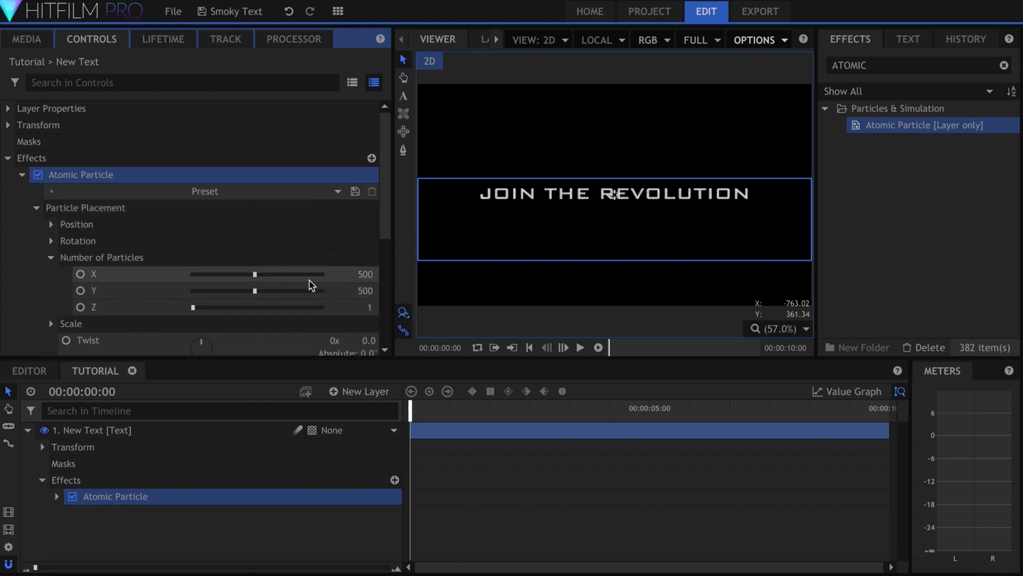
{"action": "left_click_drag", "start_coordinate": [289, 274], "coordinate": [304, 277]}
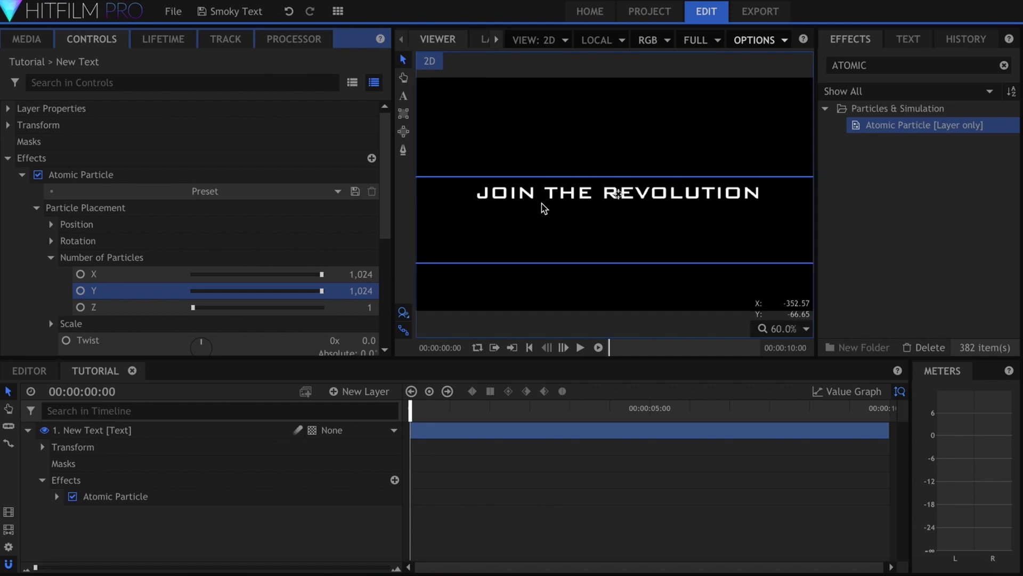
{"action": "scroll", "coordinate": [541, 206], "scroll_direction": "up", "scroll_amount": 5}
{"action": "scroll", "coordinate": [566, 194], "scroll_direction": "up", "scroll_amount": 2}
Fit the whole frame in the viewer and expand the Fractal settings
{"action": "left_click", "coordinate": [782, 329]}
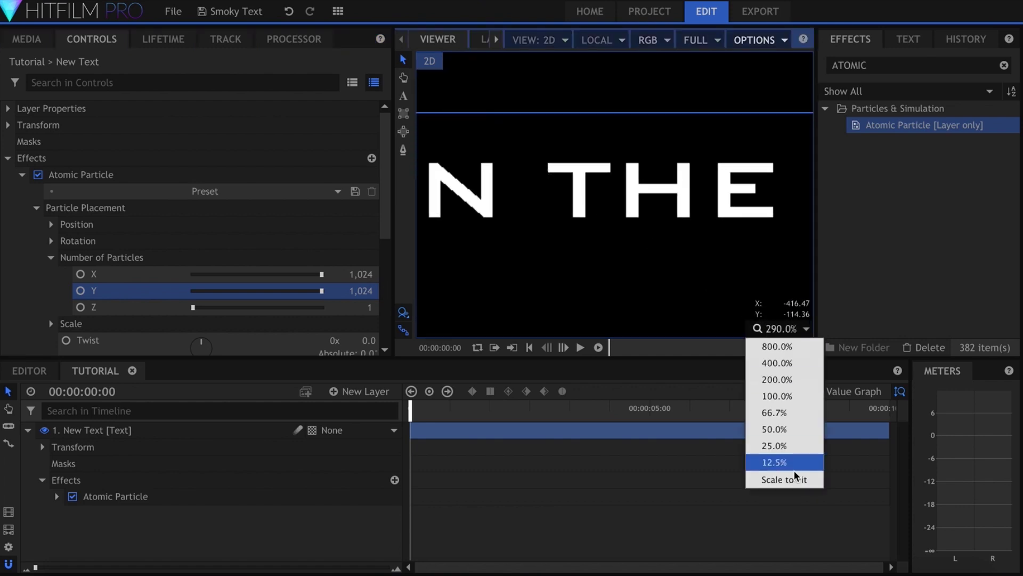
{"action": "left_click", "coordinate": [795, 478]}
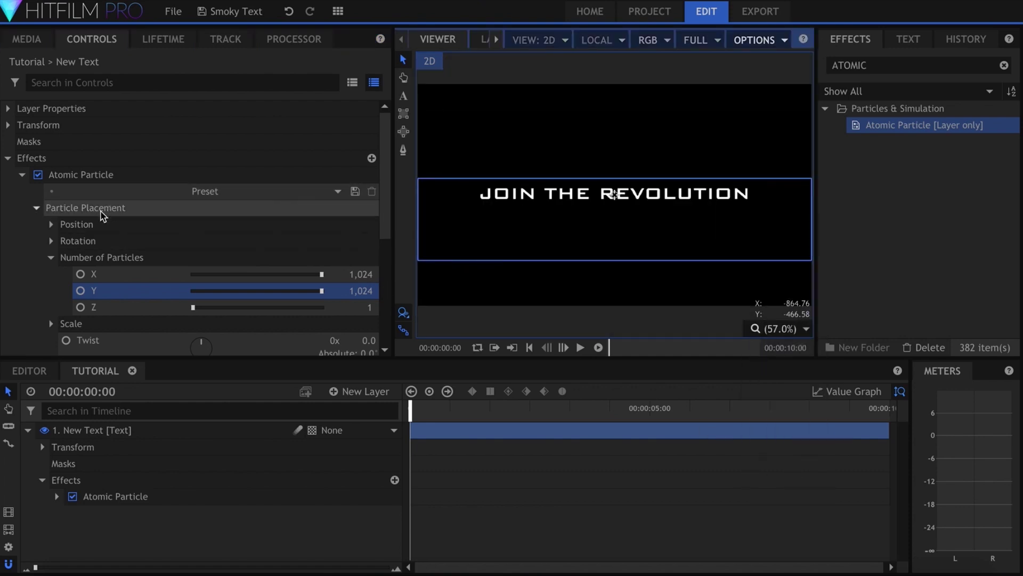
{"action": "scroll", "coordinate": [102, 214], "scroll_direction": "down", "scroll_amount": 3}
{"action": "scroll", "coordinate": [88, 224], "scroll_direction": "down", "scroll_amount": 2}
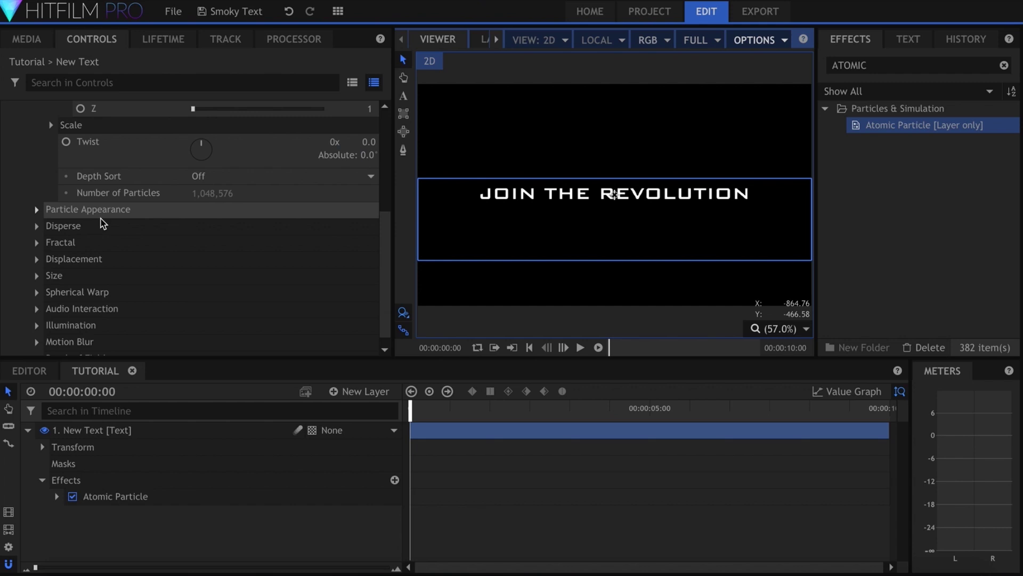
{"action": "left_click", "coordinate": [36, 244]}
{"action": "type", "text": "200"}
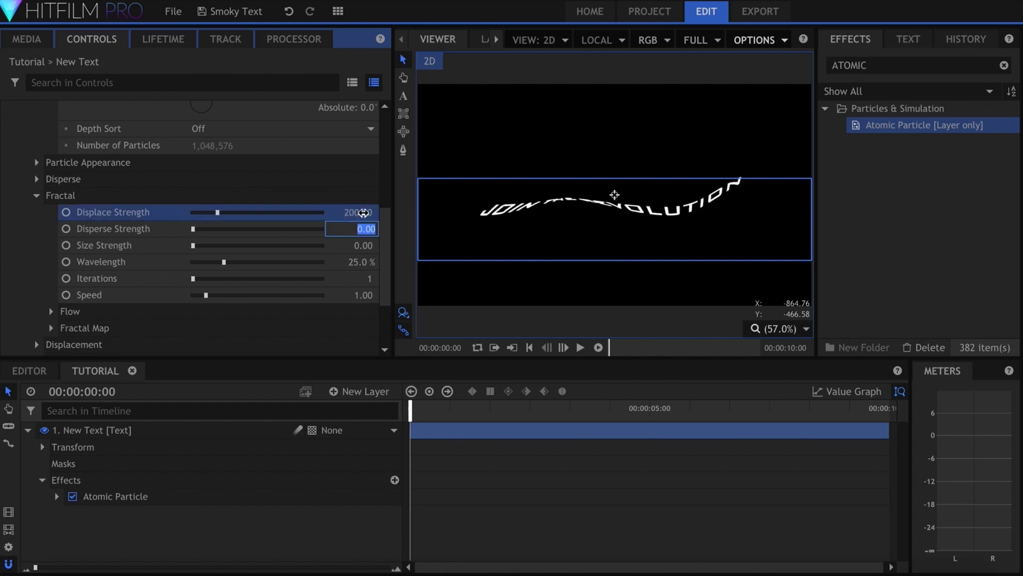
{"action": "type", "text": "10"}
Set fractal Disperse Strength 10, Wavelength 2% and Speed 0.3, then preview the smoky motion
{"action": "key", "text": "Return"}
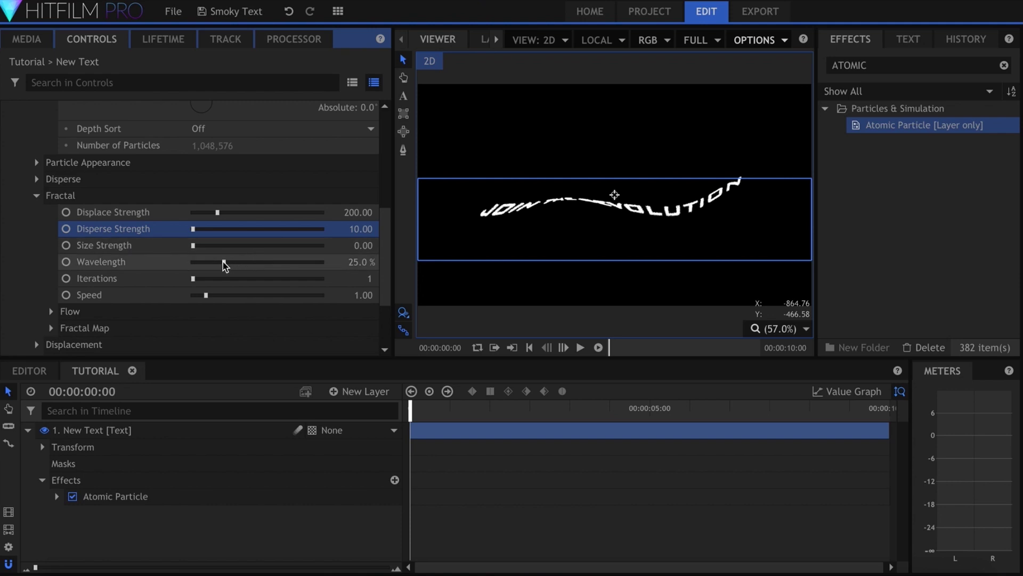
{"action": "left_click_drag", "start_coordinate": [224, 262], "coordinate": [185, 261]}
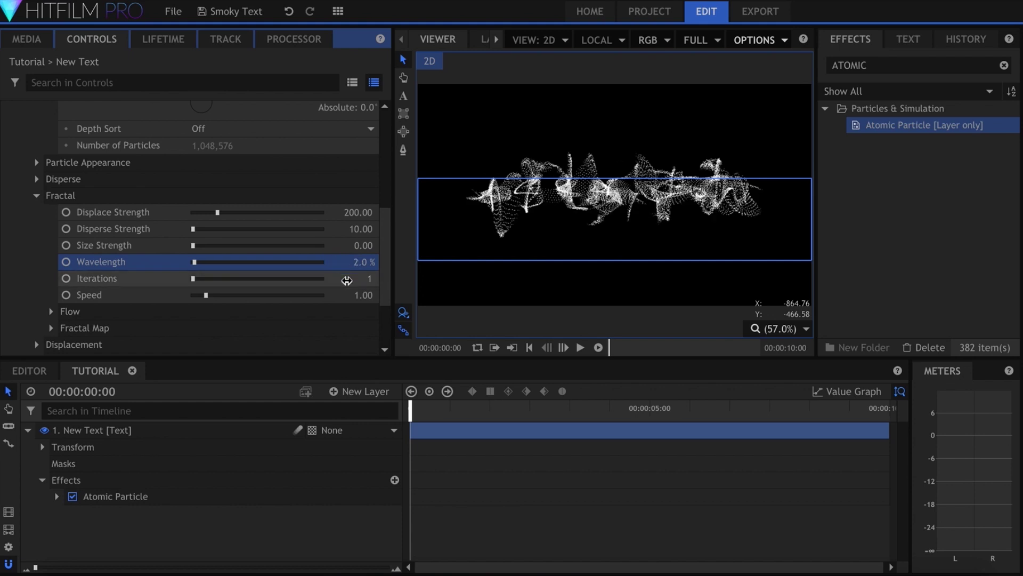
{"action": "left_click_drag", "start_coordinate": [360, 291], "coordinate": [359, 291]}
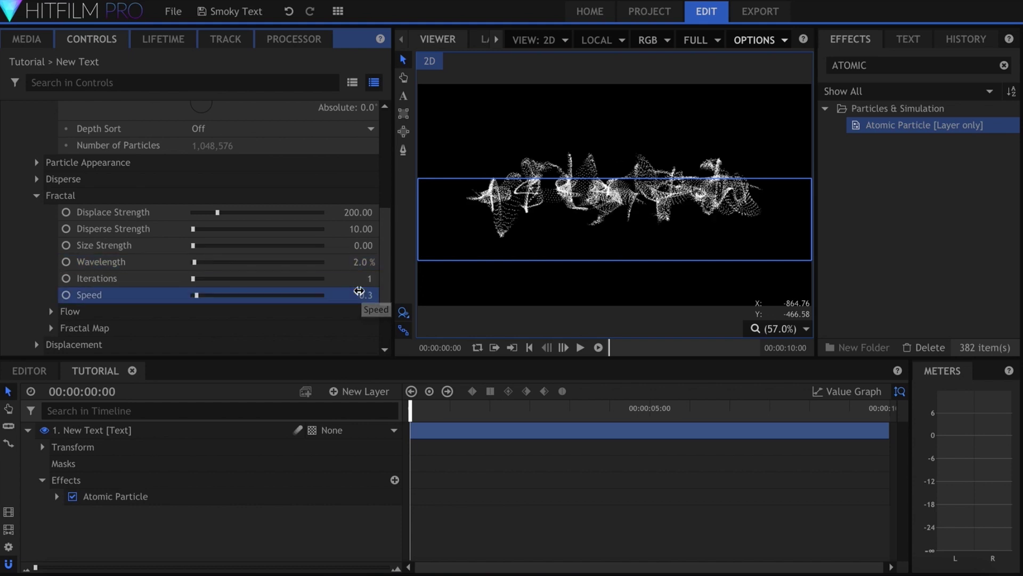
{"action": "left_click", "coordinate": [520, 555]}
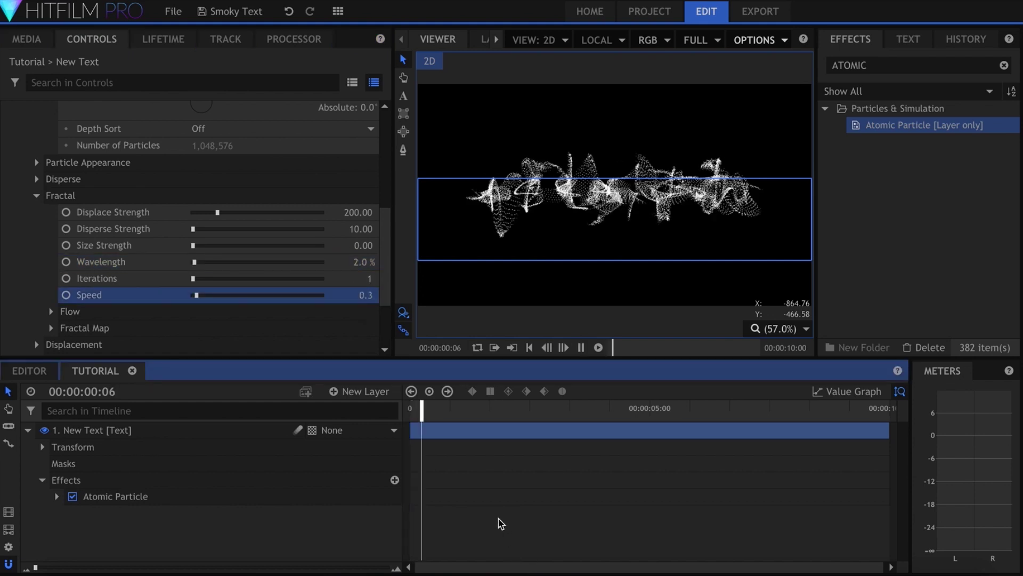
{"action": "left_click", "coordinate": [352, 534]}
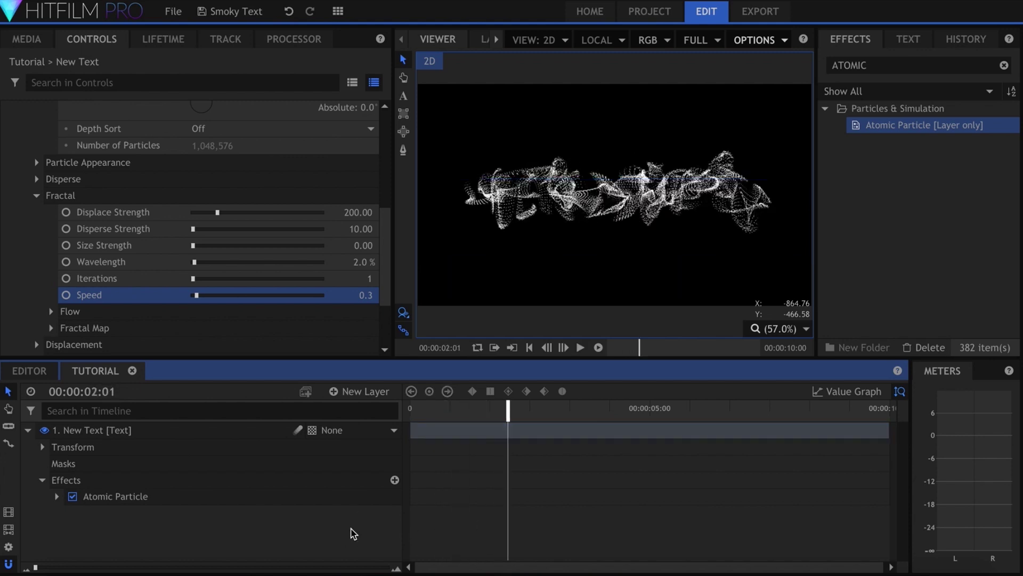
{"action": "left_click", "coordinate": [876, 71]}
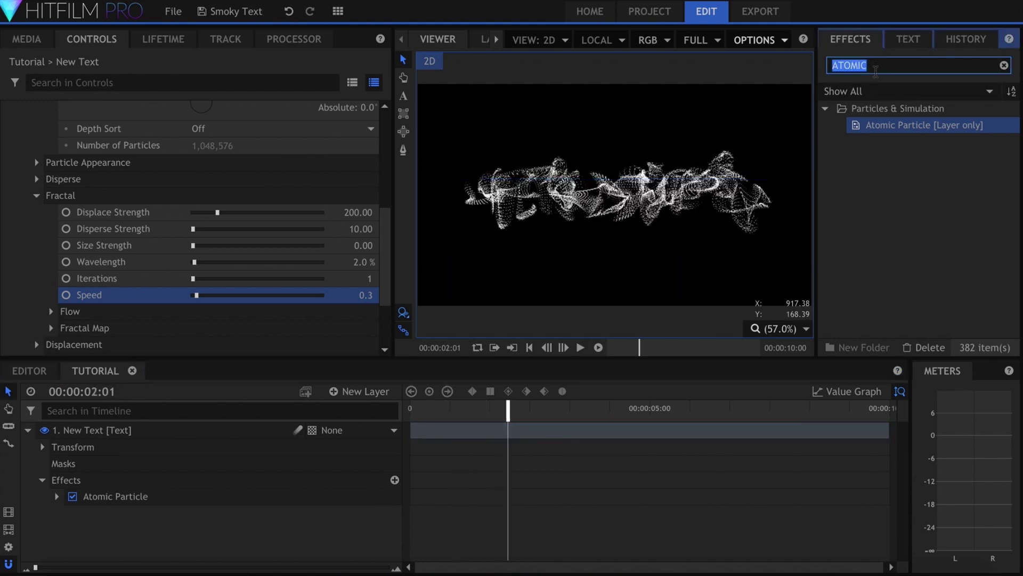
{"action": "type", "text": "blur"}
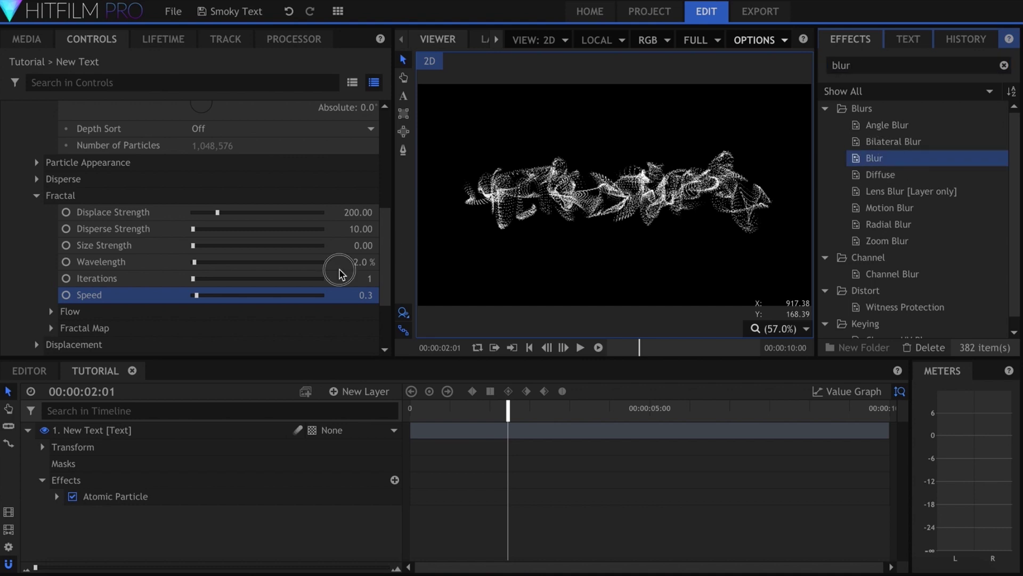
Add Blur to the particle title layer with a 6 px radius
{"action": "left_click_drag", "start_coordinate": [339, 274], "coordinate": [229, 424]}
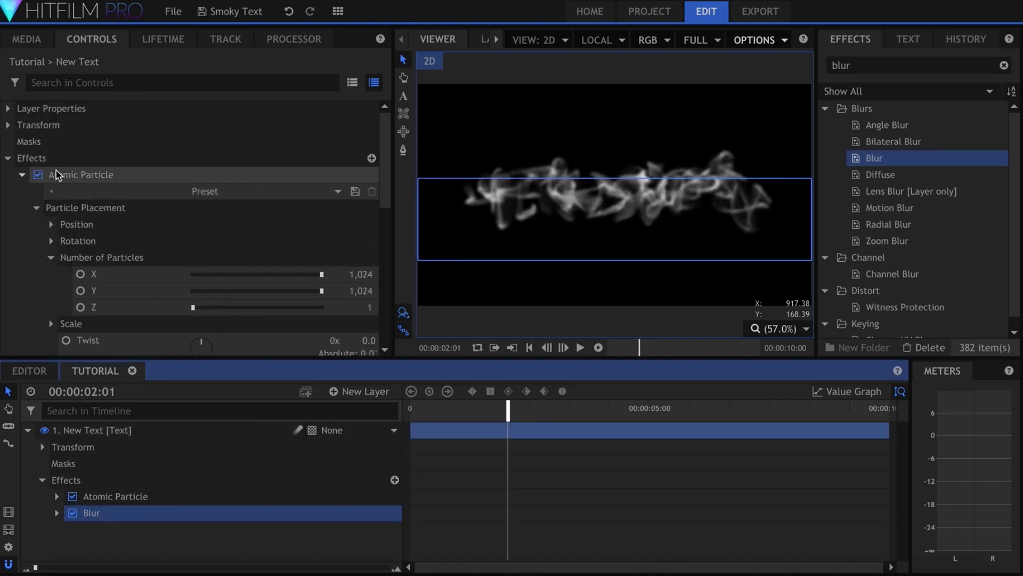
{"action": "left_click", "coordinate": [22, 174]}
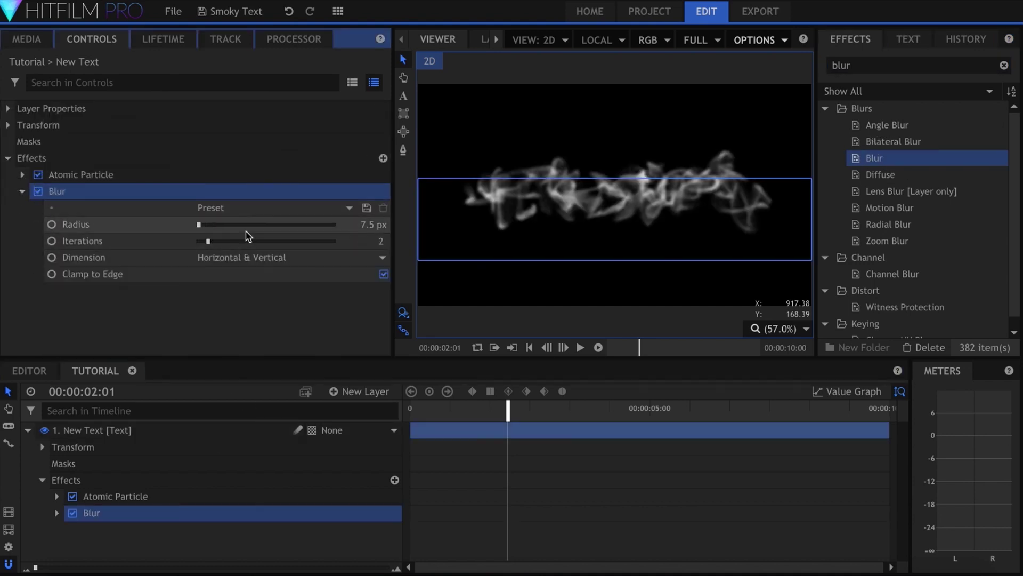
{"action": "type", "text": "5"}
{"action": "key", "text": "Return"}
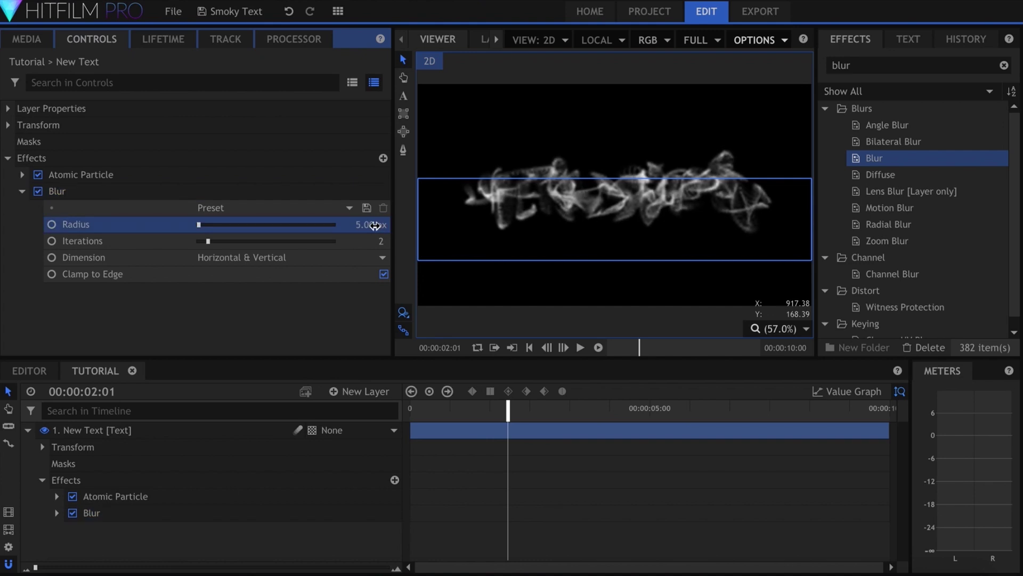
{"action": "left_click", "coordinate": [580, 256]}
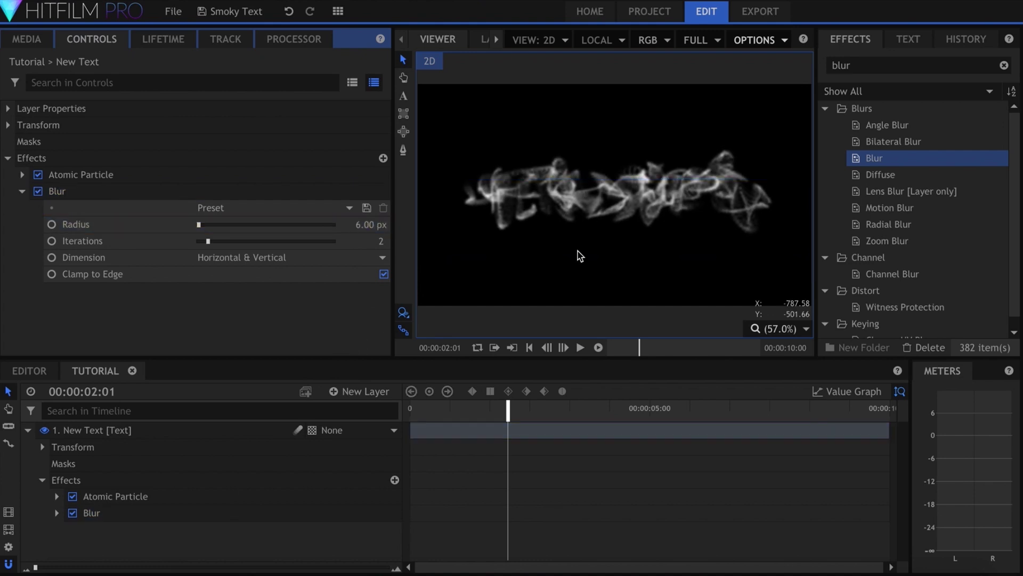
Add PS Rising Quad from a 'ps' search as a new layer, briefly hiding the text
{"action": "left_click", "coordinate": [876, 66]}
{"action": "key", "text": "ctrl+a"}
{"action": "type", "text": "ps"}
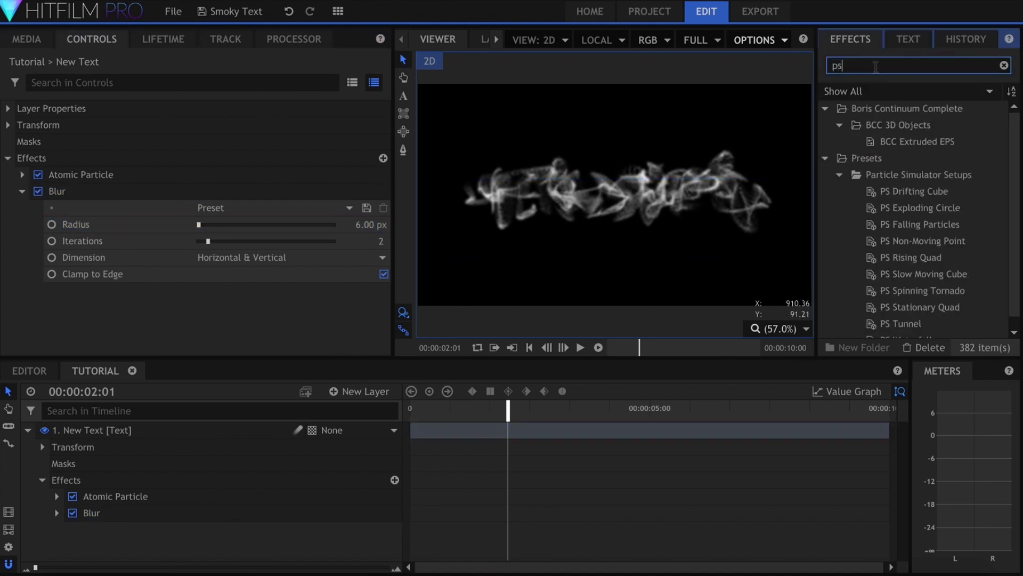
{"action": "scroll", "coordinate": [983, 183], "scroll_direction": "down", "scroll_amount": 1}
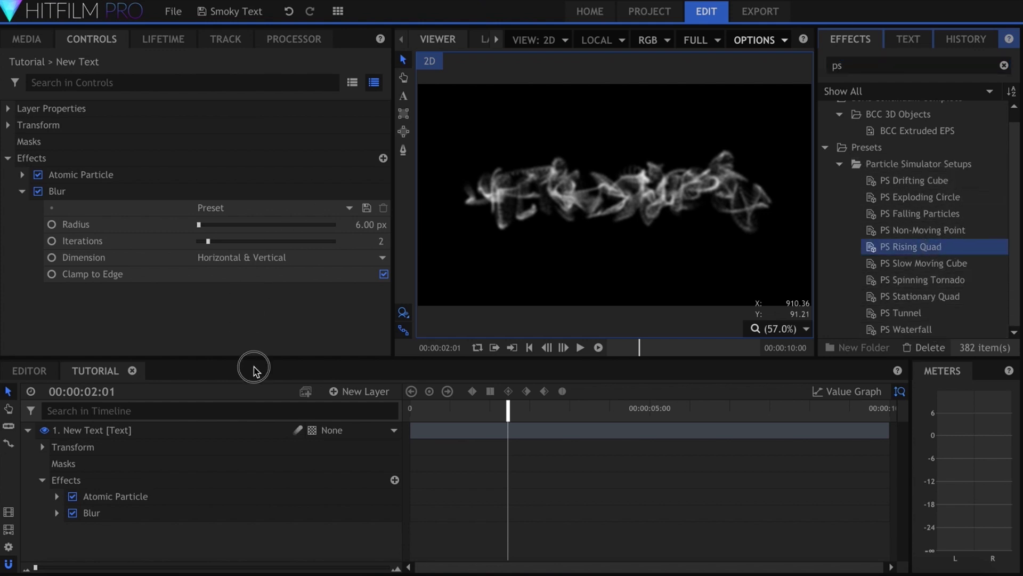
{"action": "left_click_drag", "start_coordinate": [254, 370], "coordinate": [266, 432]}
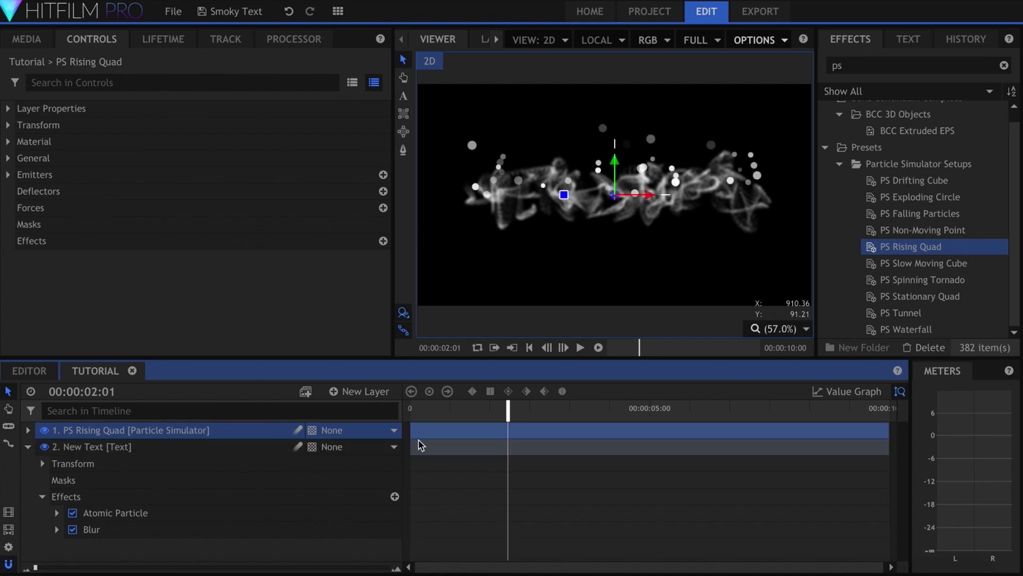
{"action": "left_click", "coordinate": [45, 446]}
{"action": "left_click", "coordinate": [464, 509]}
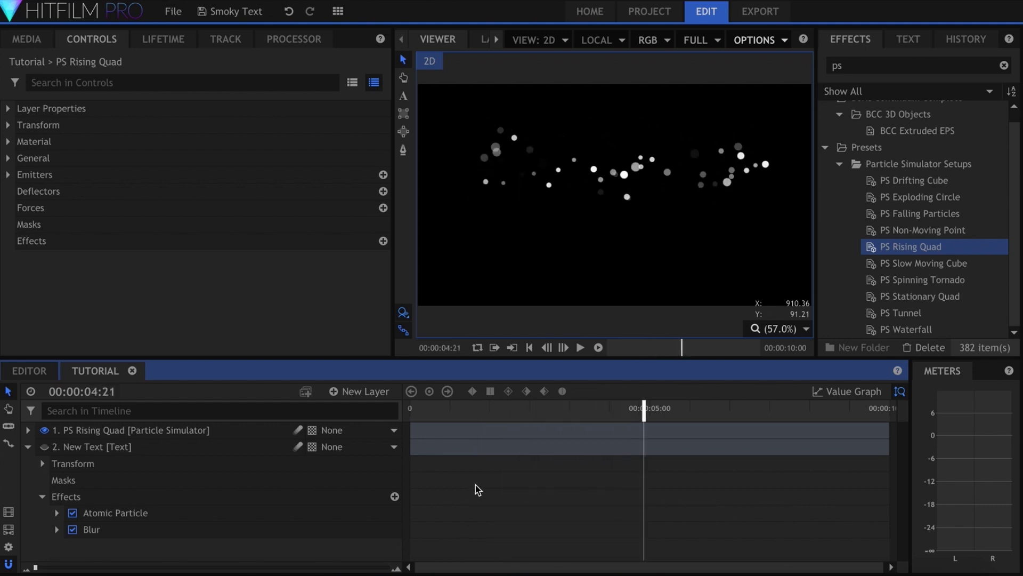
{"action": "left_click", "coordinate": [44, 446]}
Set the PS Rising Quad emitter's Trajectory to Target
{"action": "left_click", "coordinate": [117, 432]}
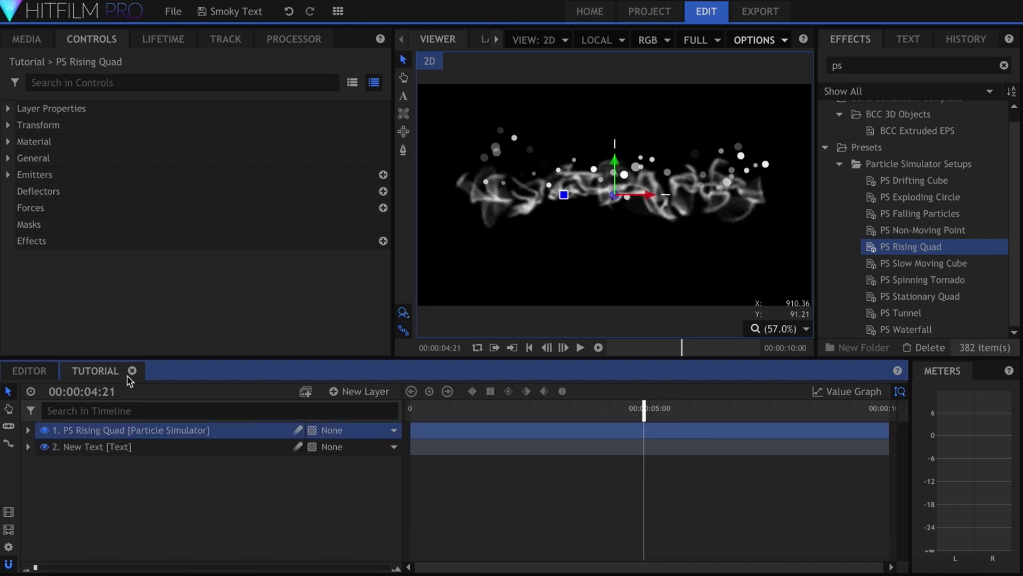
{"action": "left_click", "coordinate": [8, 174]}
{"action": "left_click", "coordinate": [22, 191]}
{"action": "left_click", "coordinate": [37, 224]}
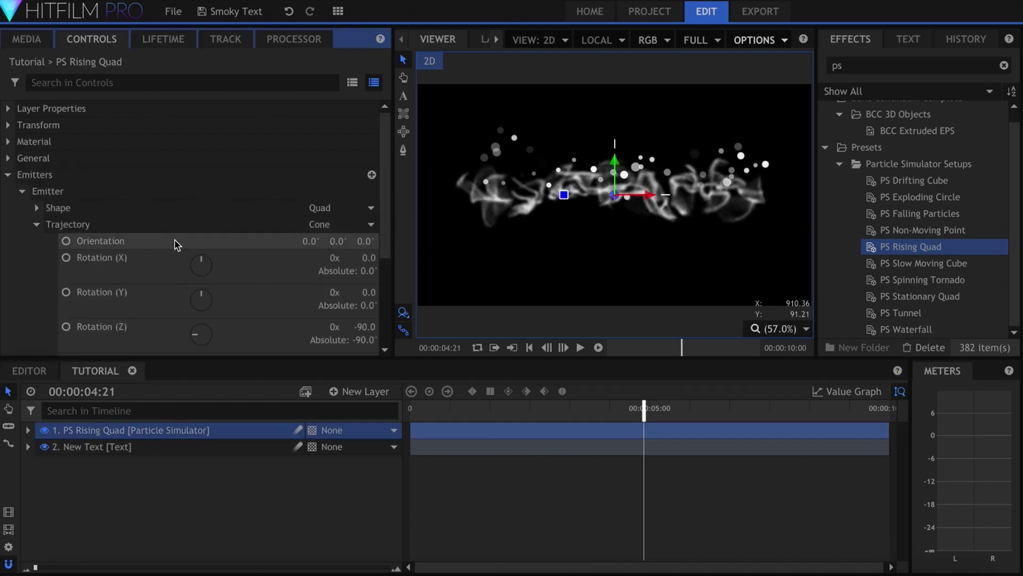
{"action": "left_click", "coordinate": [332, 224]}
{"action": "left_click", "coordinate": [339, 257]}
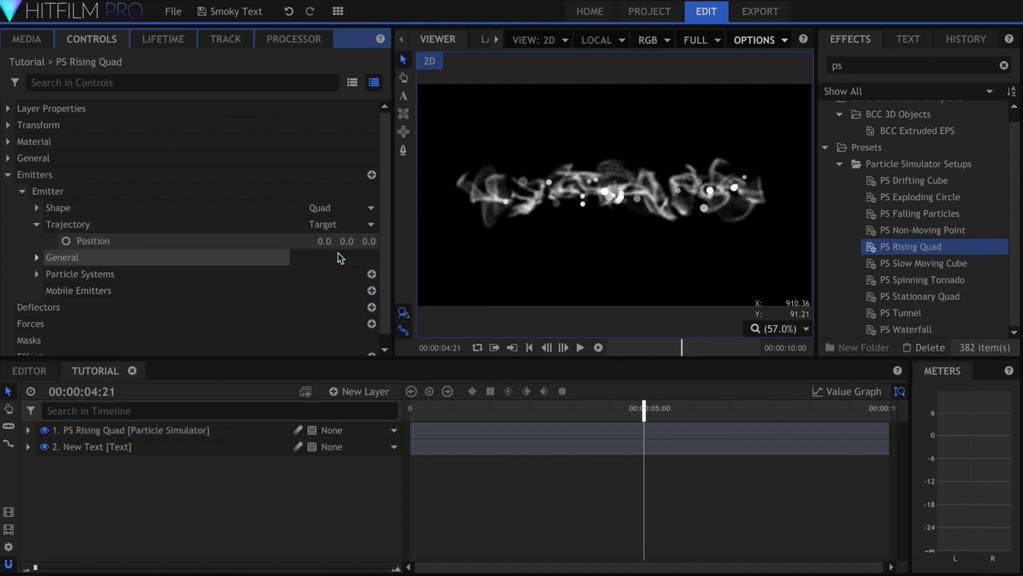
Widen the emitter's quad shape to about 1635 px
{"action": "left_click", "coordinate": [36, 207]}
{"action": "scroll", "coordinate": [123, 239], "scroll_direction": "down", "scroll_amount": 5}
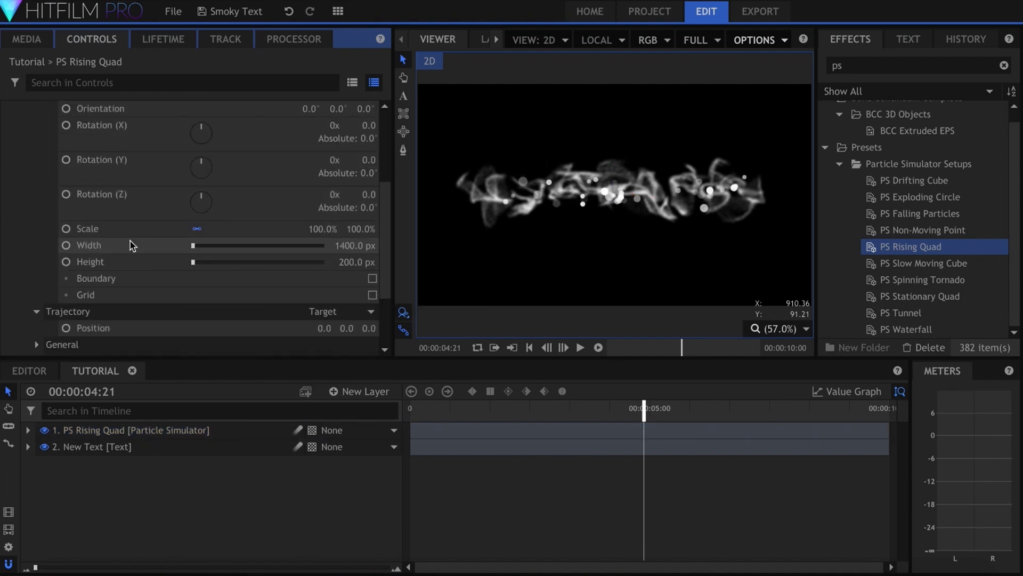
{"action": "left_click_drag", "start_coordinate": [358, 255], "coordinate": [361, 256]}
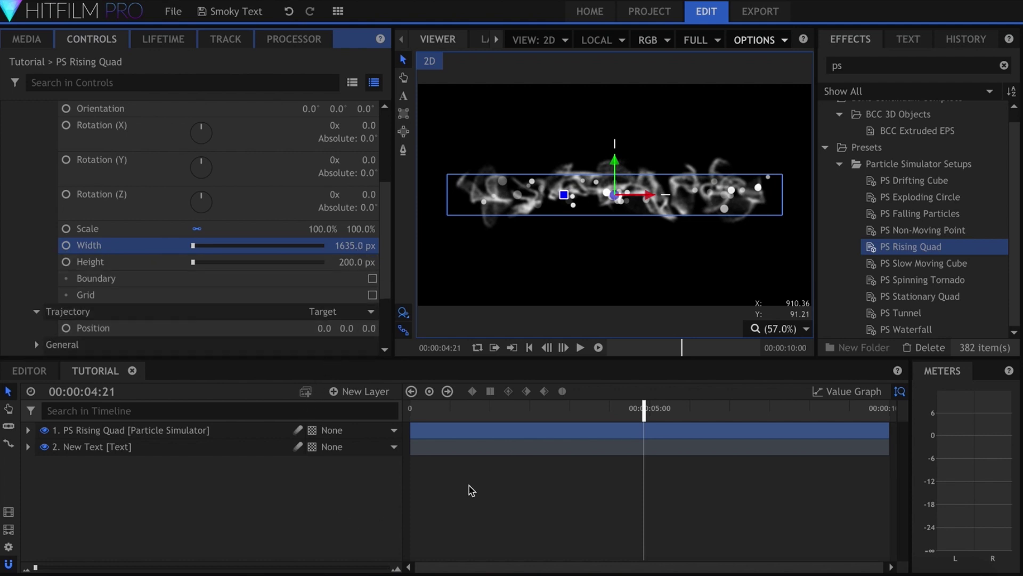
{"action": "left_click", "coordinate": [534, 406]}
Preview the current particle animation
{"action": "key", "text": "space"}
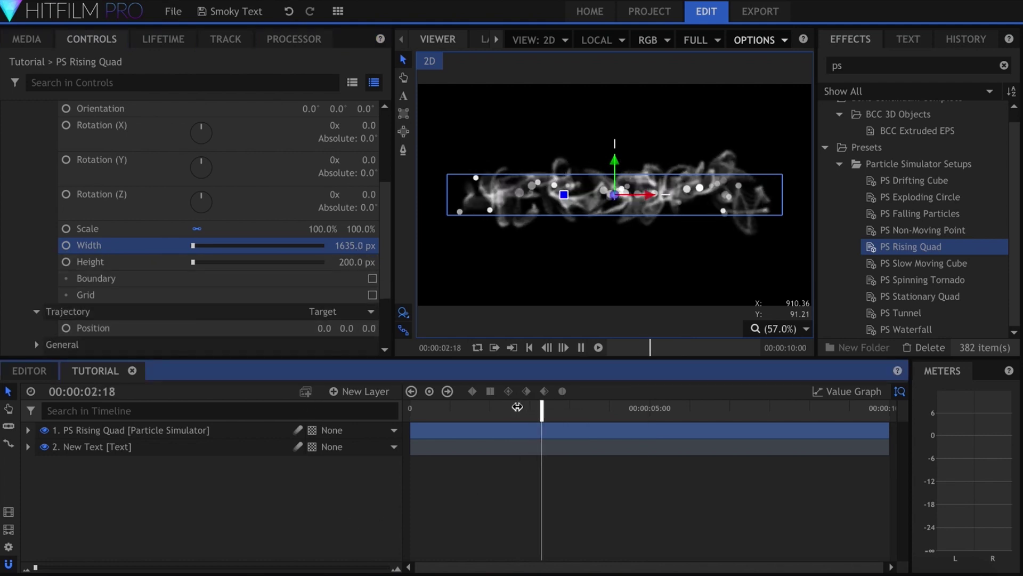
{"action": "left_click", "coordinate": [309, 503]}
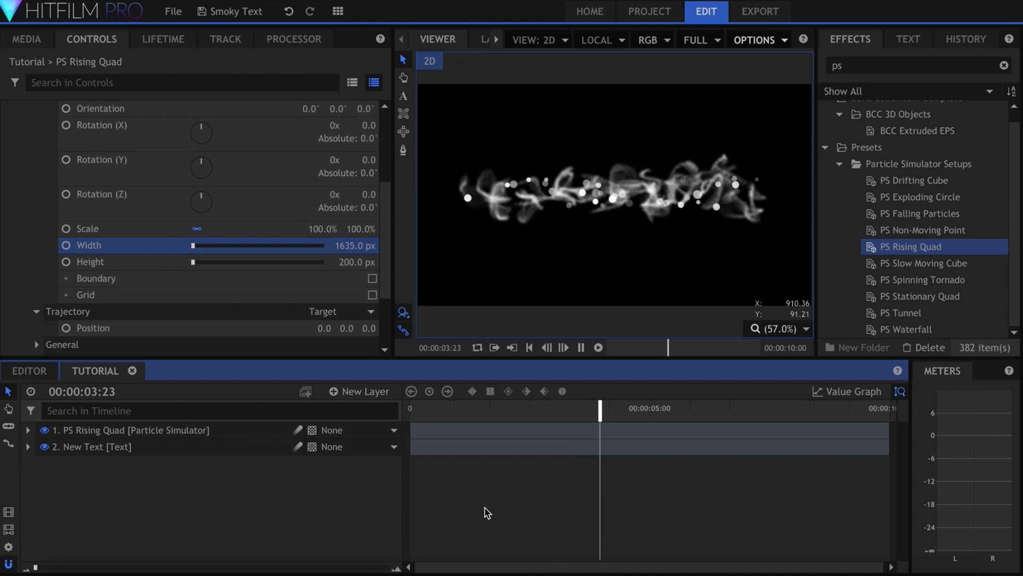
{"action": "key", "text": "space"}
{"action": "scroll", "coordinate": [46, 210], "scroll_direction": "down", "scroll_amount": 1}
{"action": "scroll", "coordinate": [40, 256], "scroll_direction": "down", "scroll_amount": 1}
Set the particle system's Movement Speed to 142 and Life to 0.6 s
{"action": "left_click", "coordinate": [37, 264]}
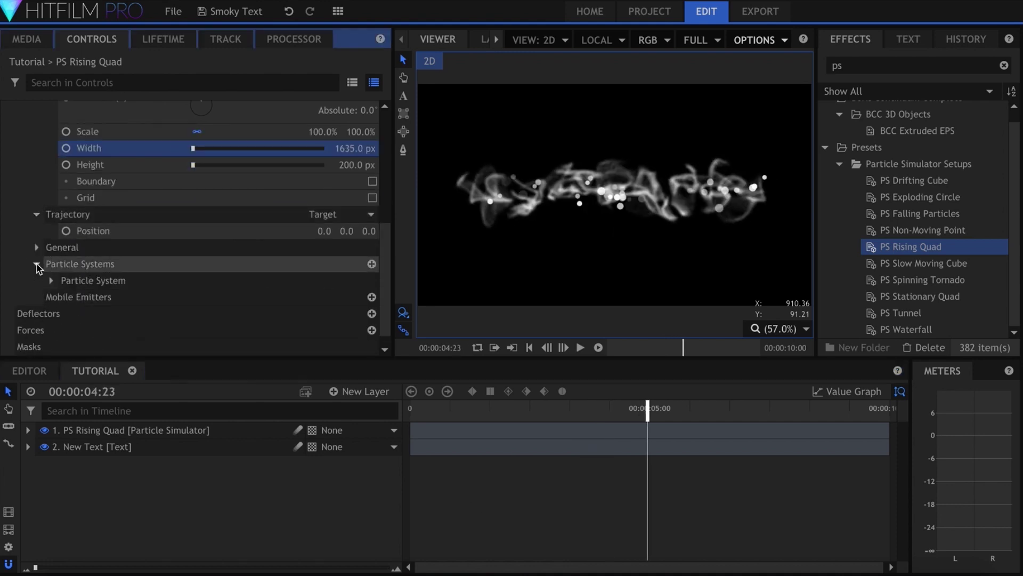
{"action": "left_click", "coordinate": [51, 281]}
{"action": "scroll", "coordinate": [56, 285], "scroll_direction": "down", "scroll_amount": 2}
{"action": "left_click", "coordinate": [66, 251]}
{"action": "scroll", "coordinate": [72, 253], "scroll_direction": "down", "scroll_amount": 1}
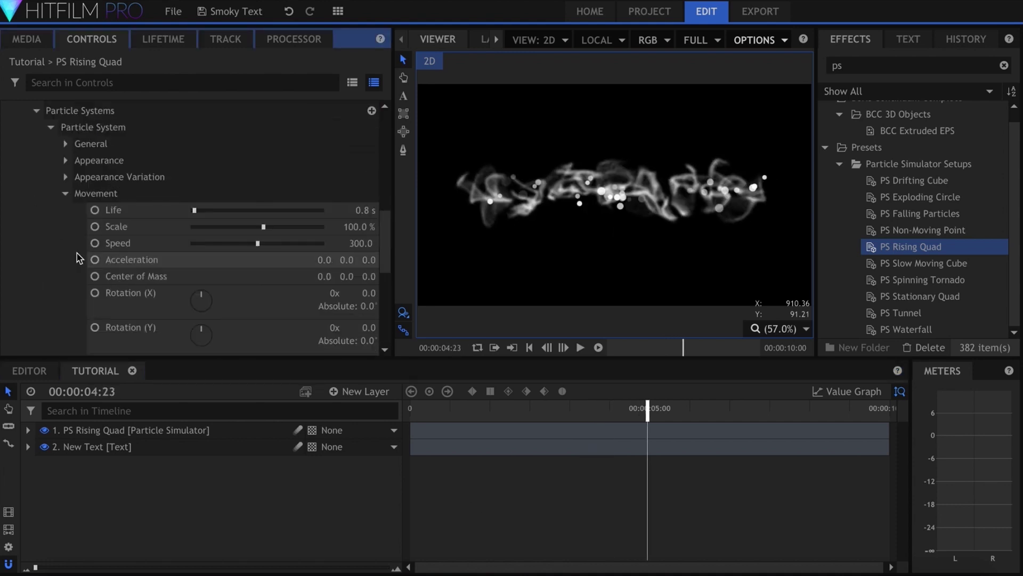
{"action": "left_click_drag", "start_coordinate": [339, 243], "coordinate": [320, 242]}
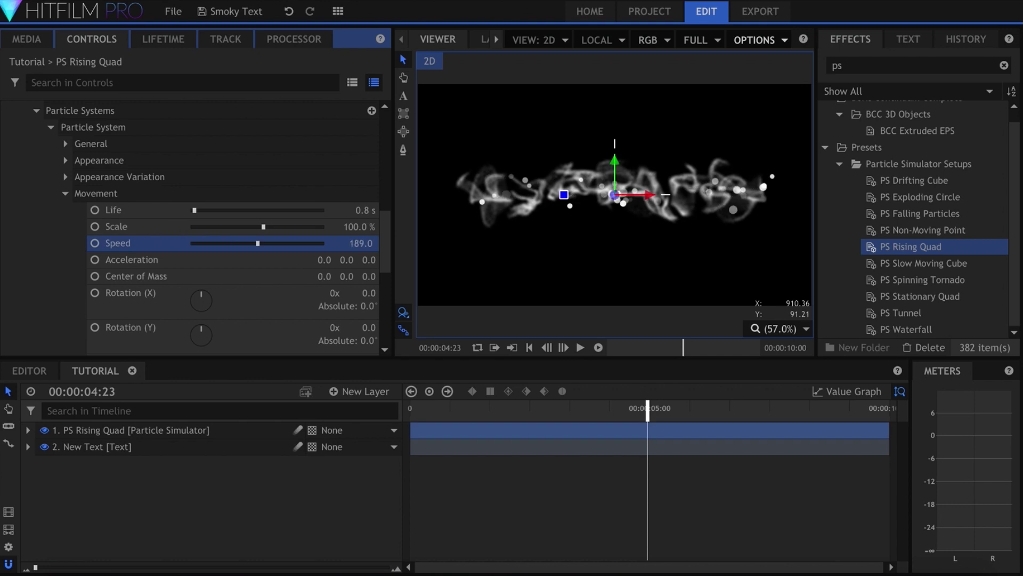
{"action": "left_click", "coordinate": [368, 210]}
{"action": "type", "text": "0.6"}
{"action": "key", "text": "Return"}
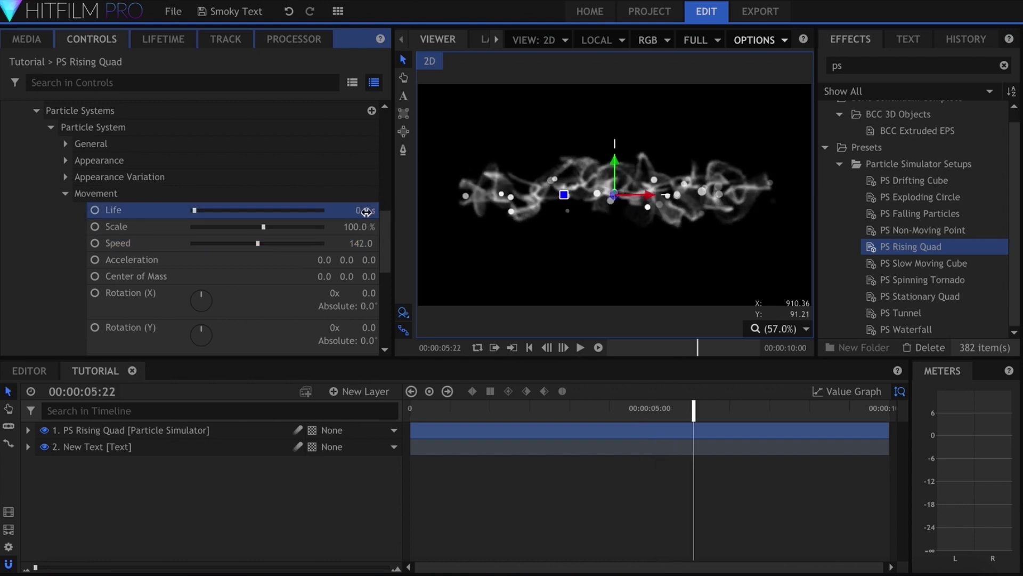
Replay the animation from the start to check the slower particles
{"action": "left_click", "coordinate": [303, 525]}
{"action": "key", "text": "space"}
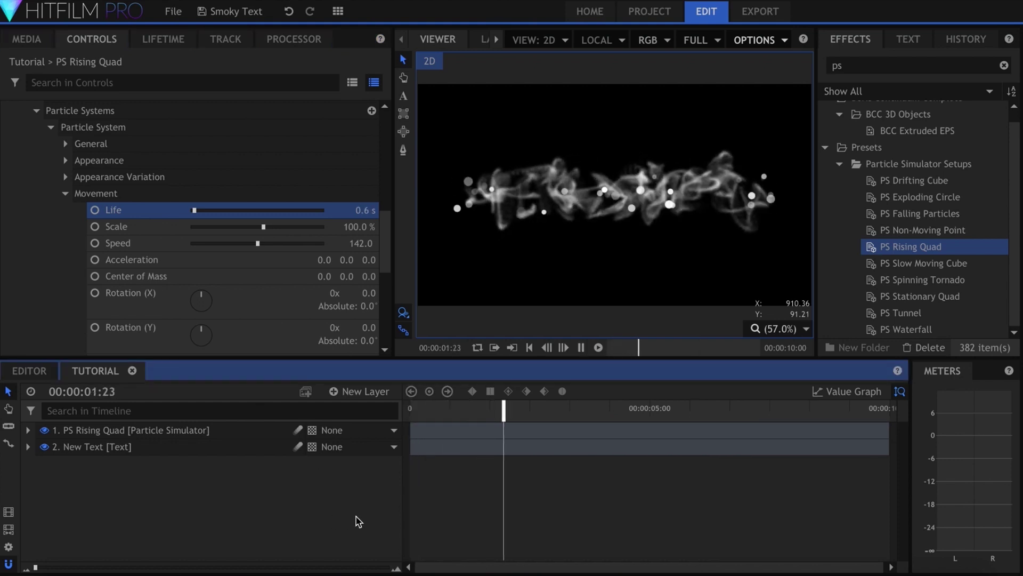
{"action": "key", "text": "space"}
{"action": "scroll", "coordinate": [92, 231], "scroll_direction": "up", "scroll_amount": 5}
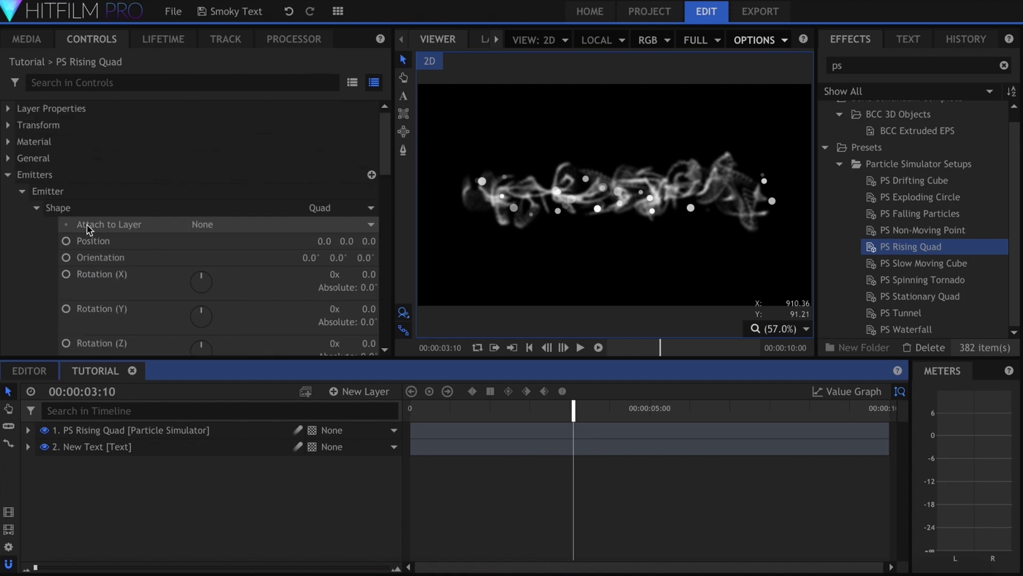
Give the simulator a -1.0 s Time Shift and return to the start
{"action": "left_click", "coordinate": [8, 158]}
{"action": "left_click", "coordinate": [364, 191]}
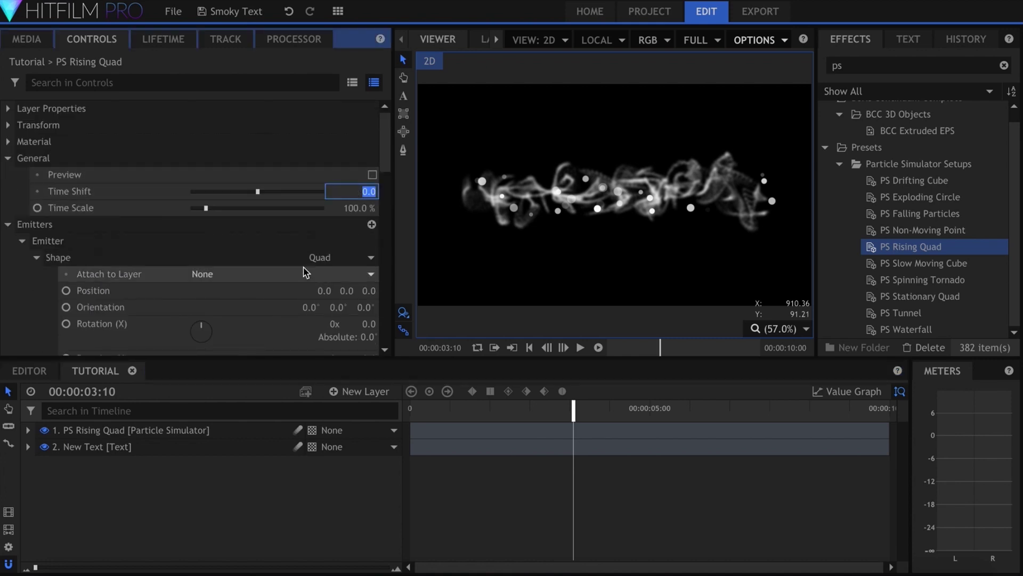
{"action": "key", "text": "Return"}
{"action": "left_click", "coordinate": [411, 528]}
{"action": "key", "text": "Home"}
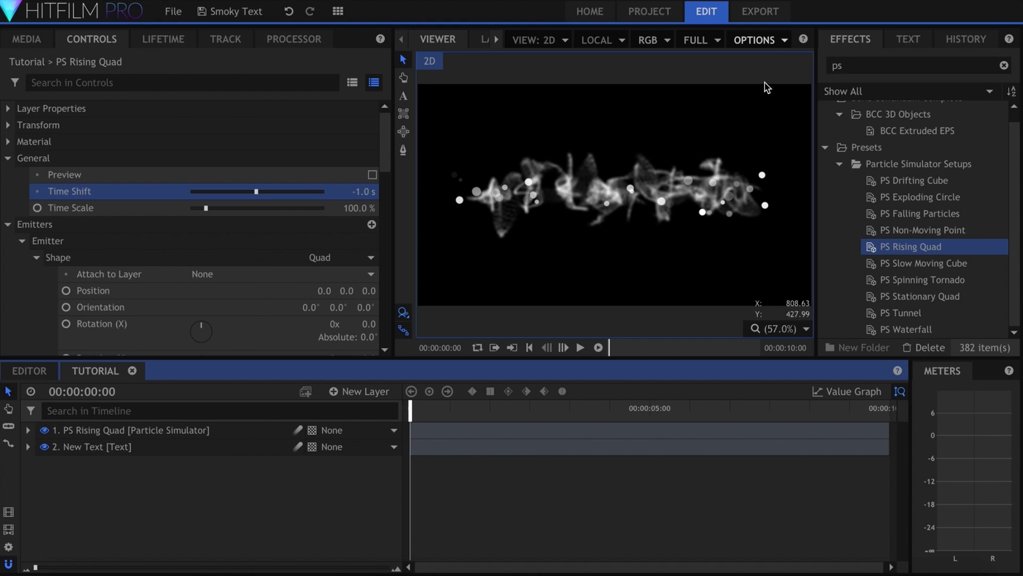
Set the viewer preview resolution to Half
{"action": "left_click", "coordinate": [696, 39]}
{"action": "left_click", "coordinate": [697, 91]}
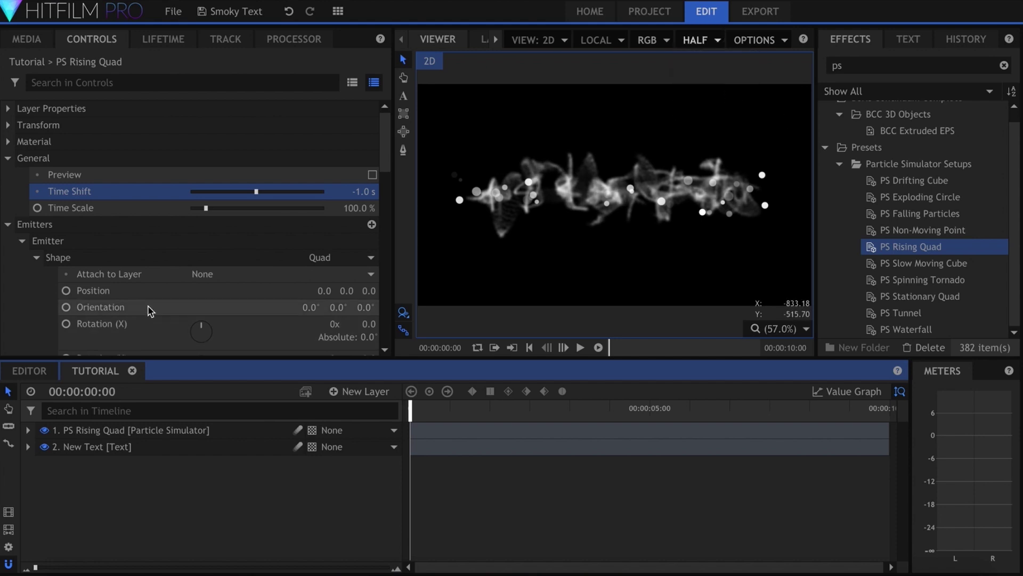
{"action": "left_click", "coordinate": [32, 157]}
{"action": "scroll", "coordinate": [72, 200], "scroll_direction": "down", "scroll_amount": 3}
{"action": "scroll", "coordinate": [71, 217], "scroll_direction": "down", "scroll_amount": 4}
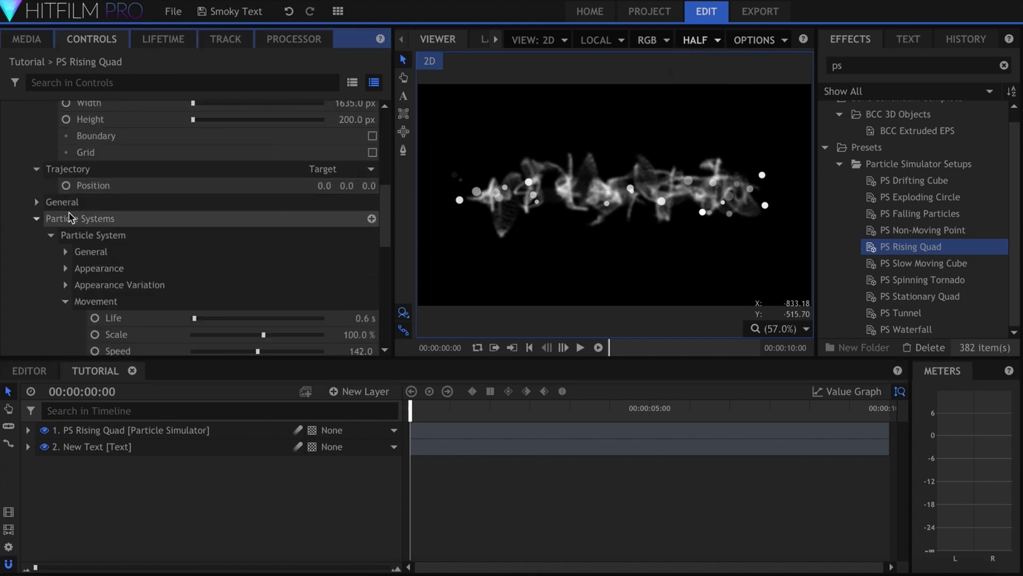
{"action": "scroll", "coordinate": [70, 217], "scroll_direction": "down", "scroll_amount": 3}
Give the particles a built-in Fire Ferocity texture, 63% scale and speed 100
{"action": "left_click", "coordinate": [67, 152]}
{"action": "left_click", "coordinate": [264, 169]}
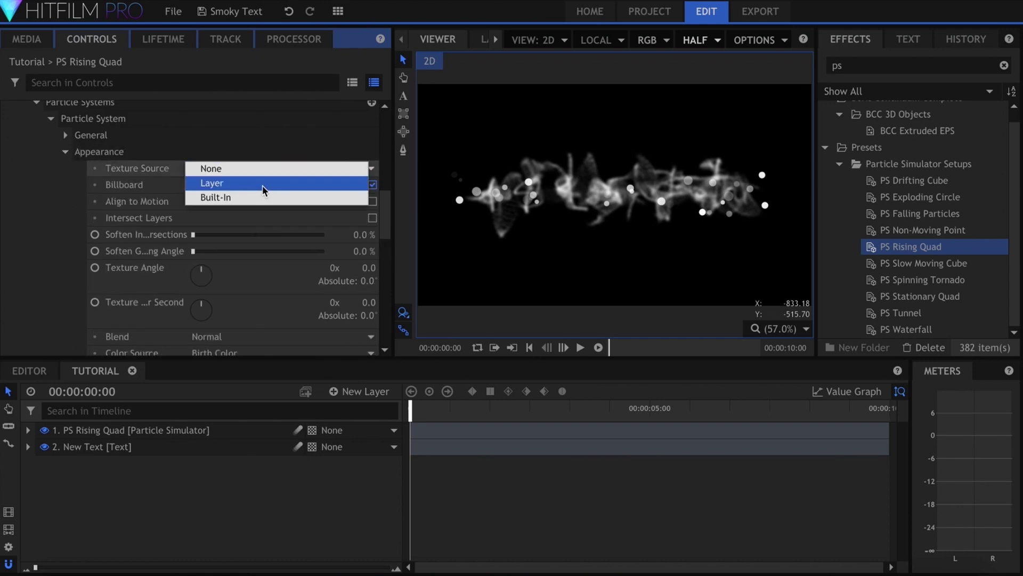
{"action": "left_click", "coordinate": [265, 197]}
{"action": "left_click", "coordinate": [270, 185]}
{"action": "scroll", "coordinate": [288, 276], "scroll_direction": "down", "scroll_amount": 4}
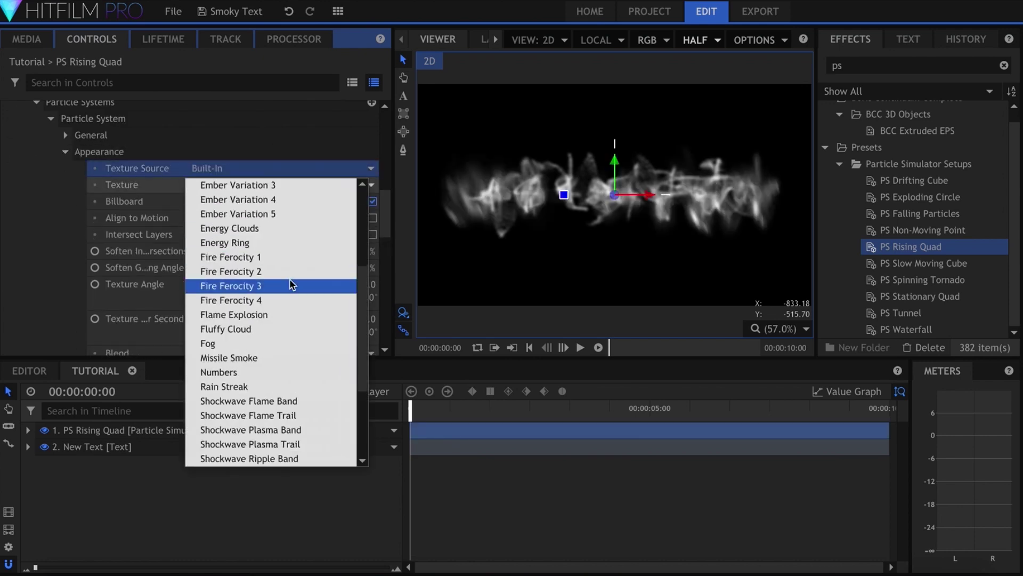
{"action": "left_click", "coordinate": [281, 259]}
{"action": "scroll", "coordinate": [170, 269], "scroll_direction": "down", "scroll_amount": 3}
{"action": "scroll", "coordinate": [170, 270], "scroll_direction": "down", "scroll_amount": 3}
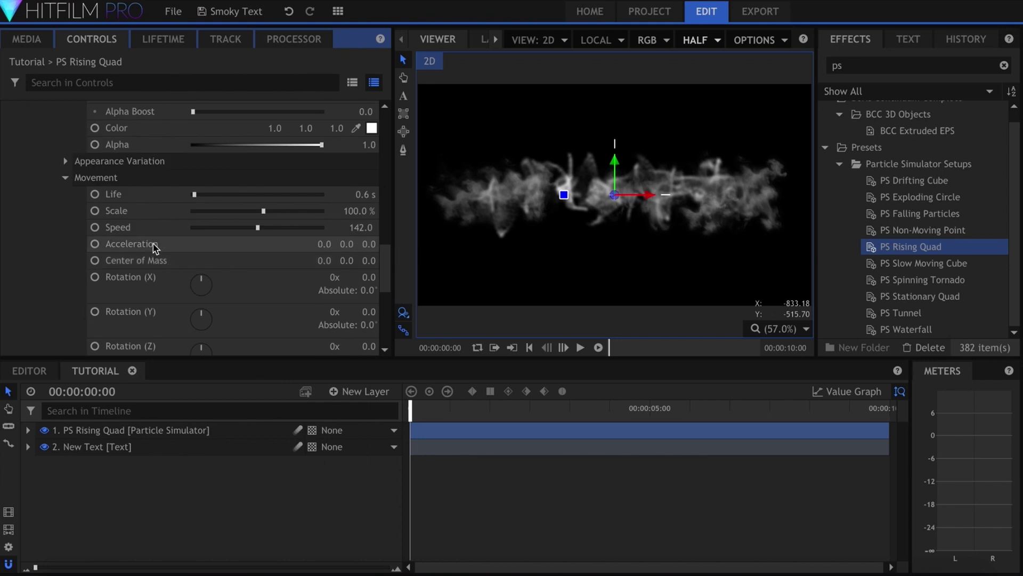
{"action": "mouse_move", "coordinate": [361, 210]}
{"action": "left_mouse_down"}
{"action": "mouse_move", "coordinate": [336, 210]}
{"action": "mouse_move", "coordinate": [392, 227]}
{"action": "left_mouse_up"}
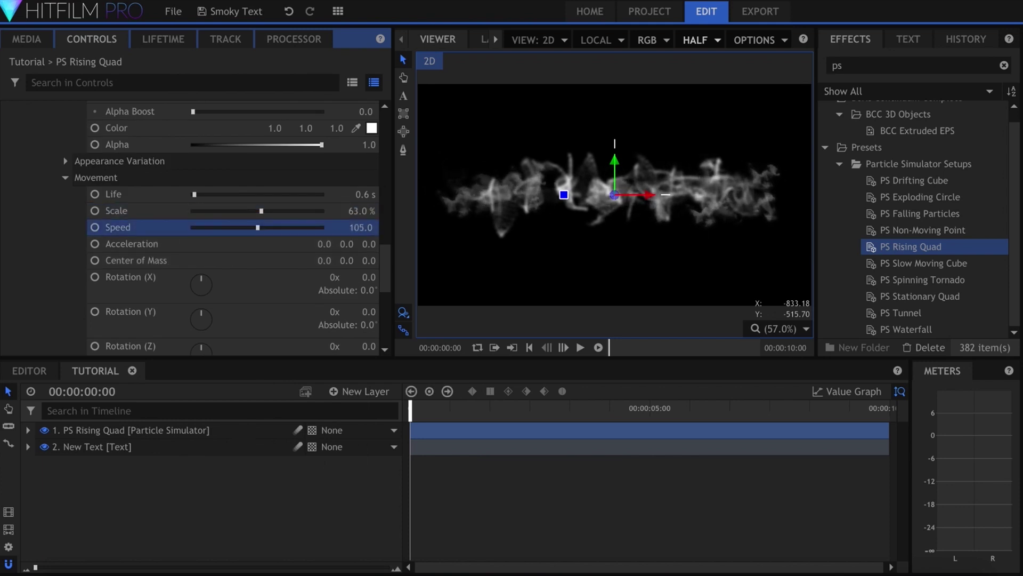
{"action": "key", "text": "space"}
Hide New Text, raise Movement > Life to 1.0 s and replay from the start
{"action": "left_click", "coordinate": [44, 446]}
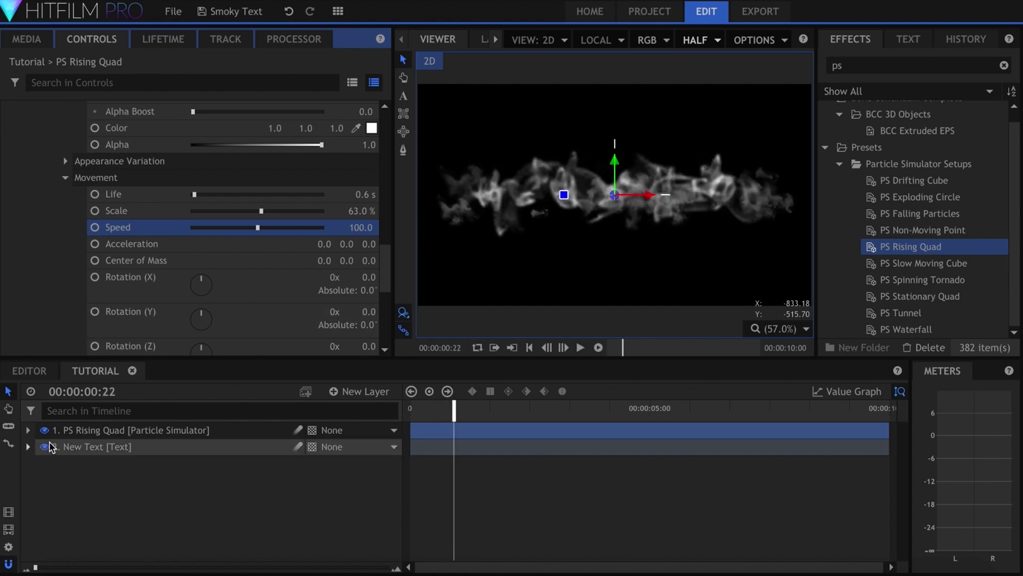
{"action": "key", "text": "space"}
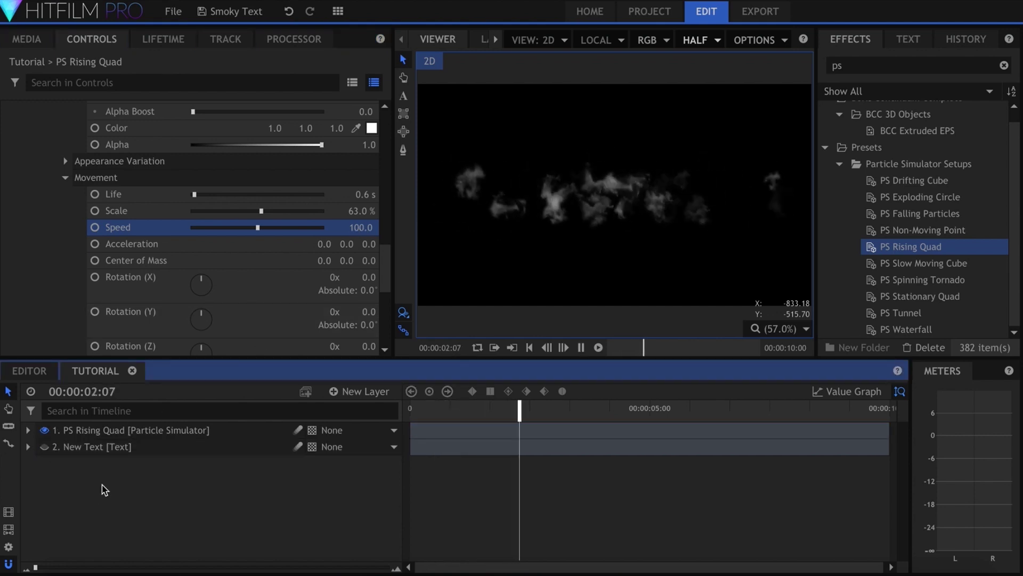
{"action": "left_click", "coordinate": [357, 194]}
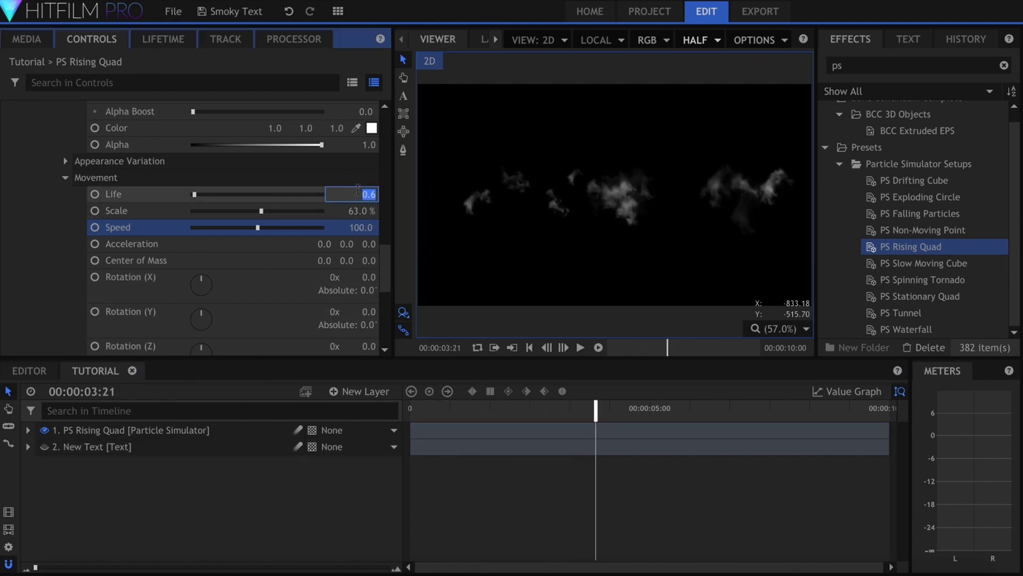
{"action": "type", "text": "1.8"}
{"action": "key", "text": "Return"}
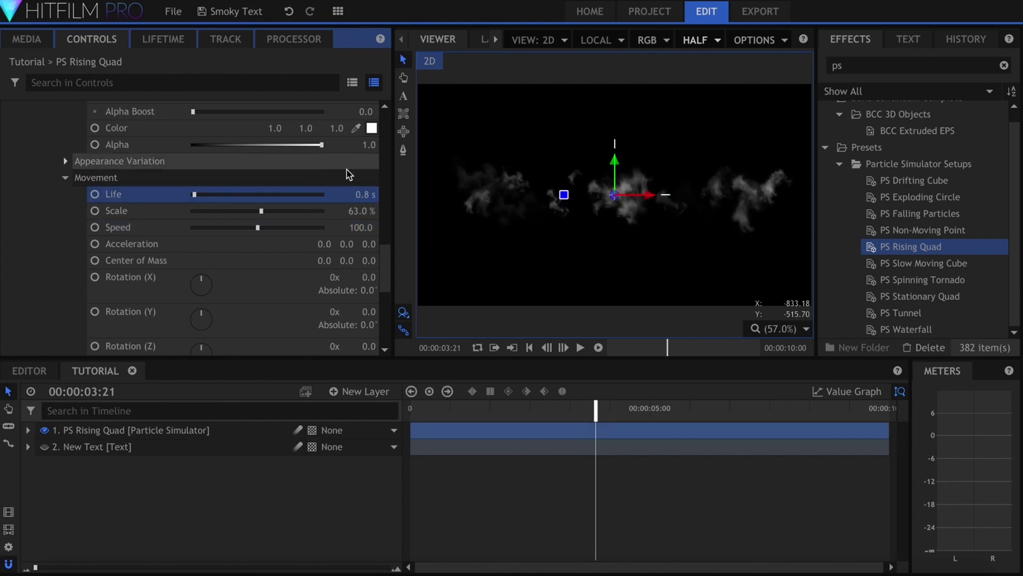
{"action": "left_click_drag", "start_coordinate": [358, 194], "coordinate": [365, 194]}
{"action": "left_click", "coordinate": [317, 501]}
{"action": "key", "text": "Home"}
{"action": "key", "text": "space"}
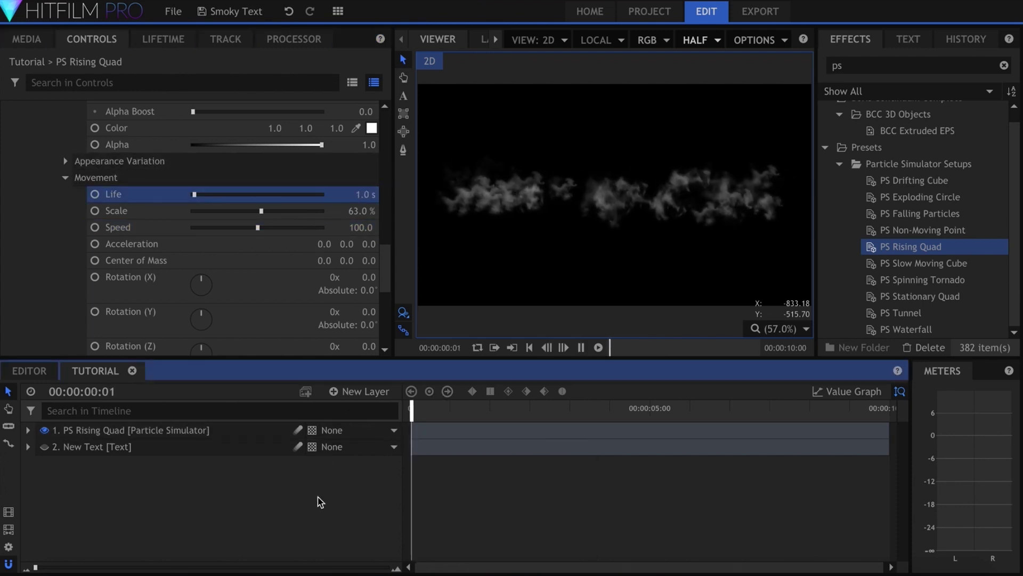
{"action": "scroll", "coordinate": [194, 312], "scroll_direction": "up", "scroll_amount": 5}
{"action": "scroll", "coordinate": [61, 313], "scroll_direction": "up", "scroll_amount": 5}
Duplicate the Emitter and expand the copy's particle system settings
{"action": "left_click", "coordinate": [21, 191]}
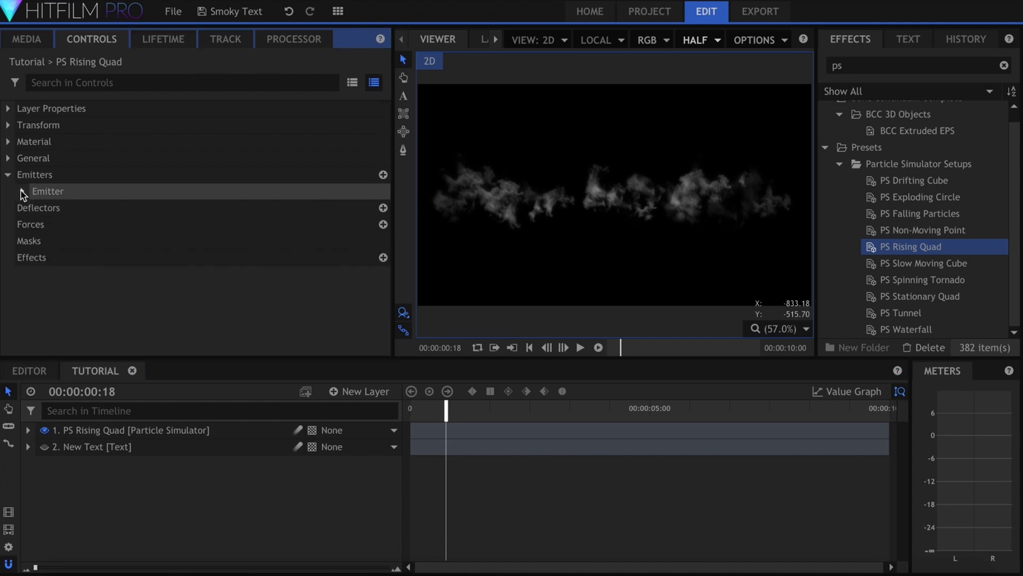
{"action": "key", "text": "ctrl+d"}
{"action": "left_click", "coordinate": [22, 208]}
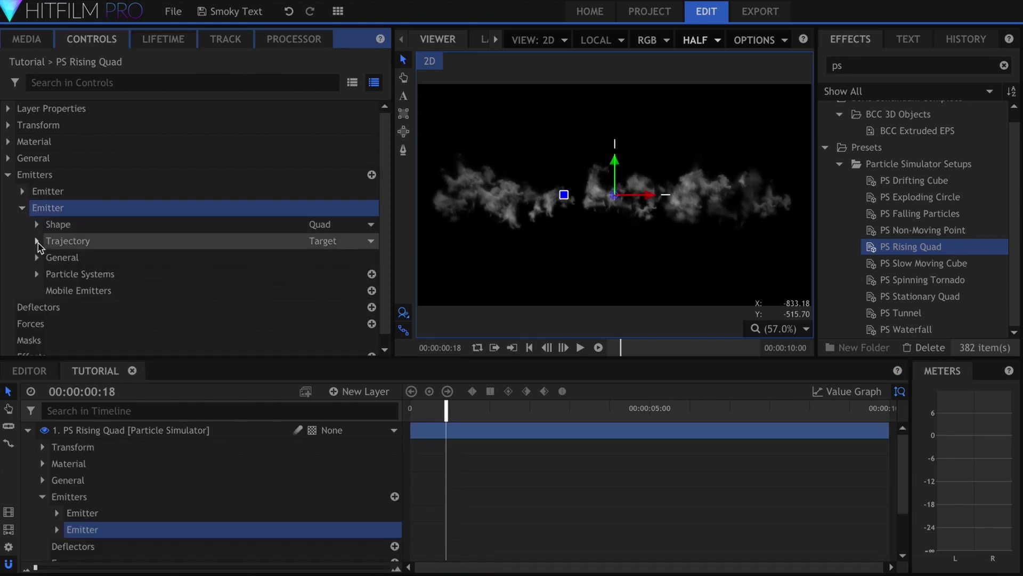
{"action": "left_click", "coordinate": [36, 272]}
{"action": "left_click", "coordinate": [52, 291]}
{"action": "scroll", "coordinate": [56, 295], "scroll_direction": "down", "scroll_amount": 1}
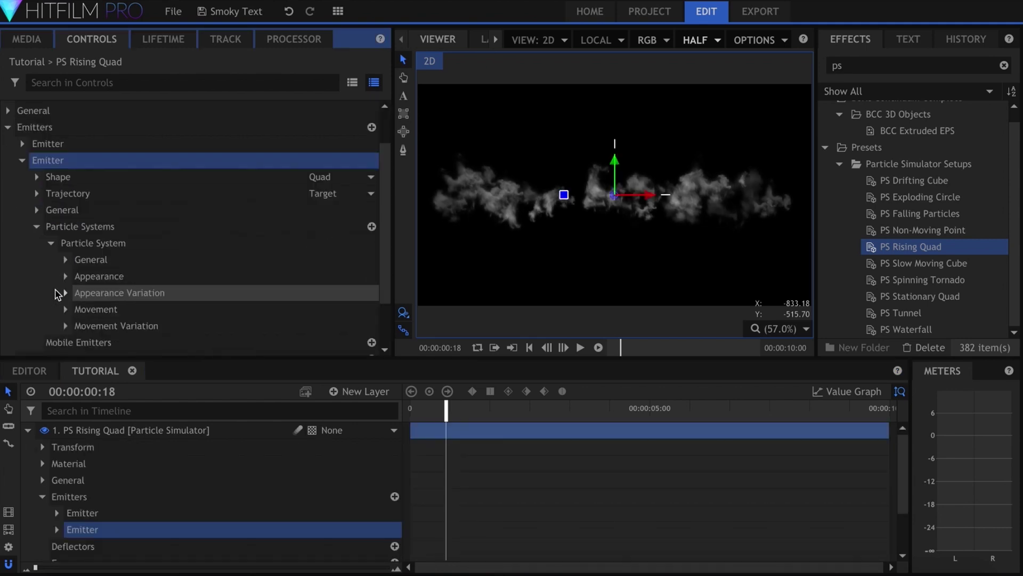
{"action": "left_click", "coordinate": [68, 260]}
{"action": "scroll", "coordinate": [69, 265], "scroll_direction": "down", "scroll_amount": 1}
{"action": "left_click", "coordinate": [205, 282]}
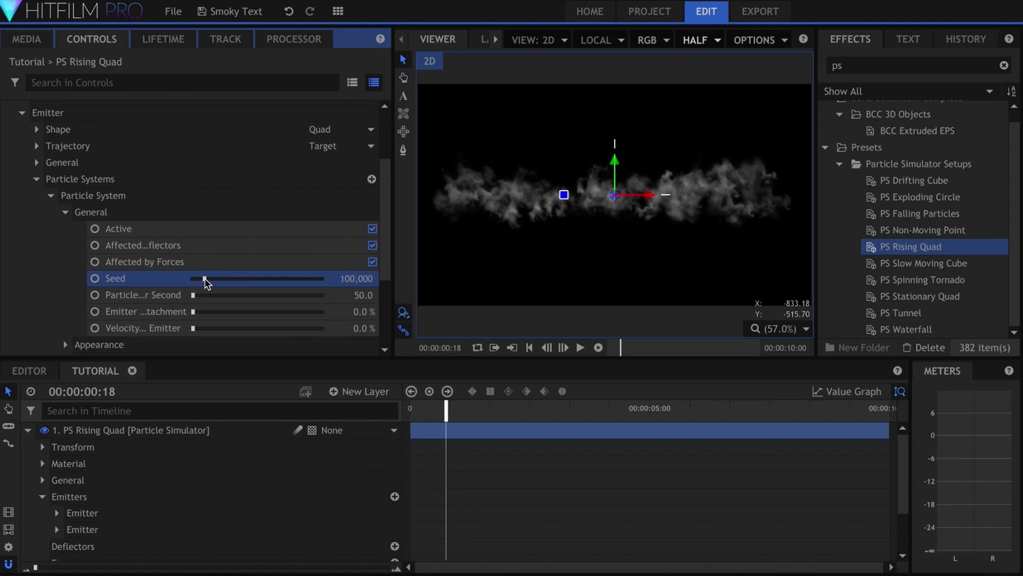
{"action": "left_click", "coordinate": [66, 213]}
Give the copy the Shockwave Ripple Trail texture and 152% particle scale
{"action": "left_click", "coordinate": [65, 229]}
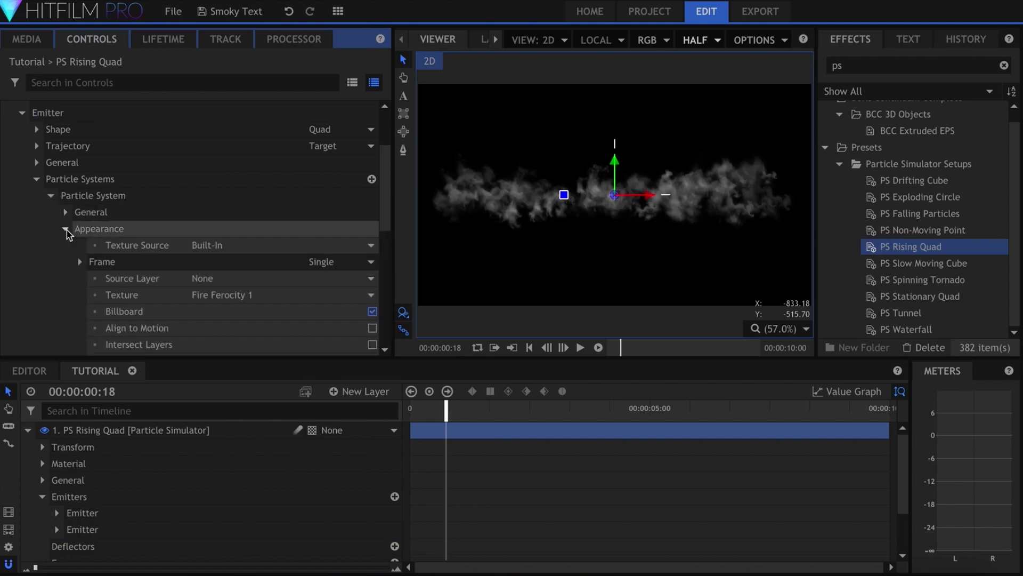
{"action": "scroll", "coordinate": [69, 232], "scroll_direction": "down", "scroll_amount": 1}
{"action": "left_click", "coordinate": [251, 246]}
{"action": "scroll", "coordinate": [272, 360], "scroll_direction": "down", "scroll_amount": 6}
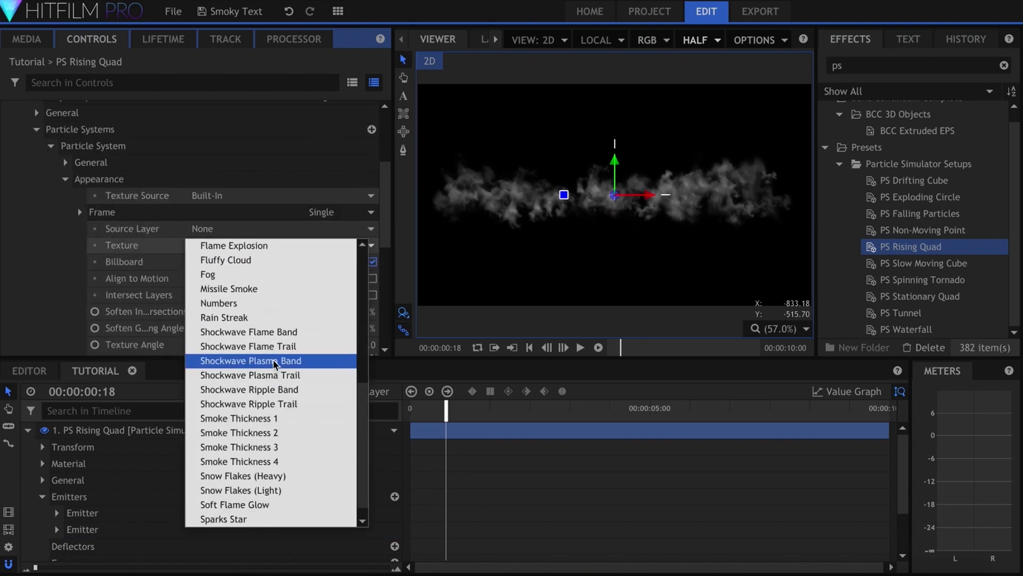
{"action": "scroll", "coordinate": [272, 404], "scroll_direction": "down", "scroll_amount": 1}
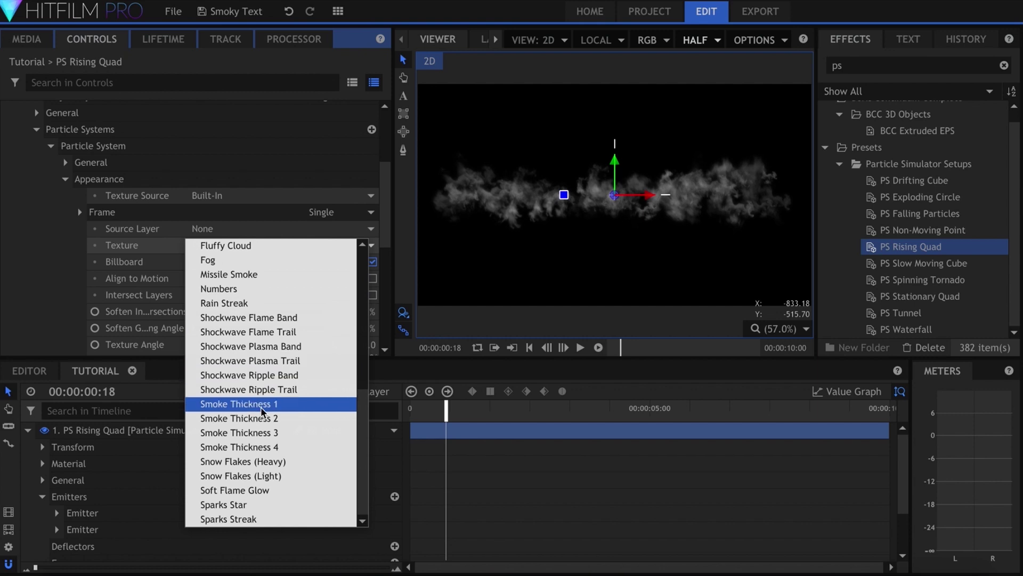
{"action": "left_click", "coordinate": [302, 392]}
{"action": "scroll", "coordinate": [217, 296], "scroll_direction": "down", "scroll_amount": 5}
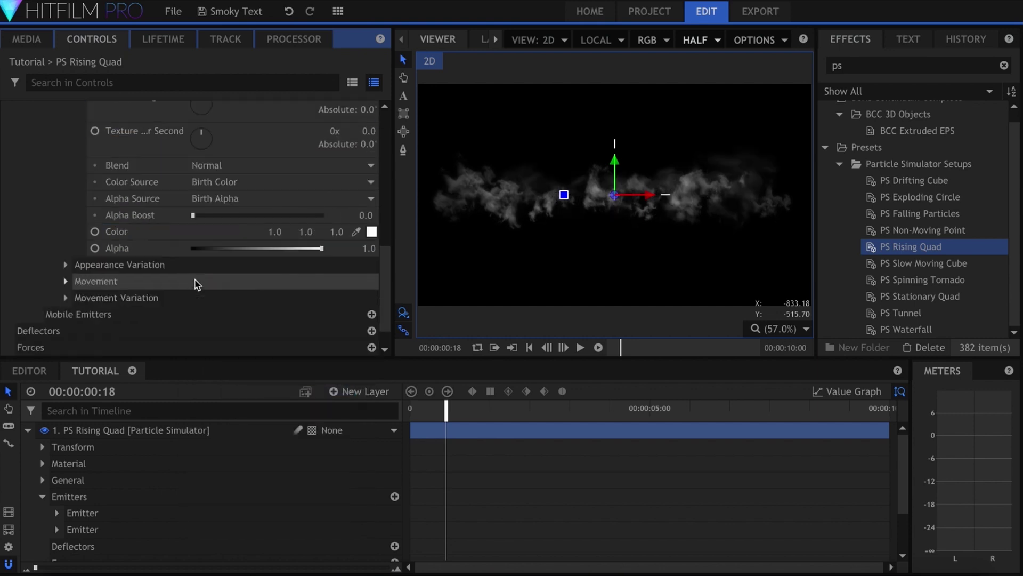
{"action": "left_click", "coordinate": [66, 280]}
{"action": "scroll", "coordinate": [240, 264], "scroll_direction": "down", "scroll_amount": 3}
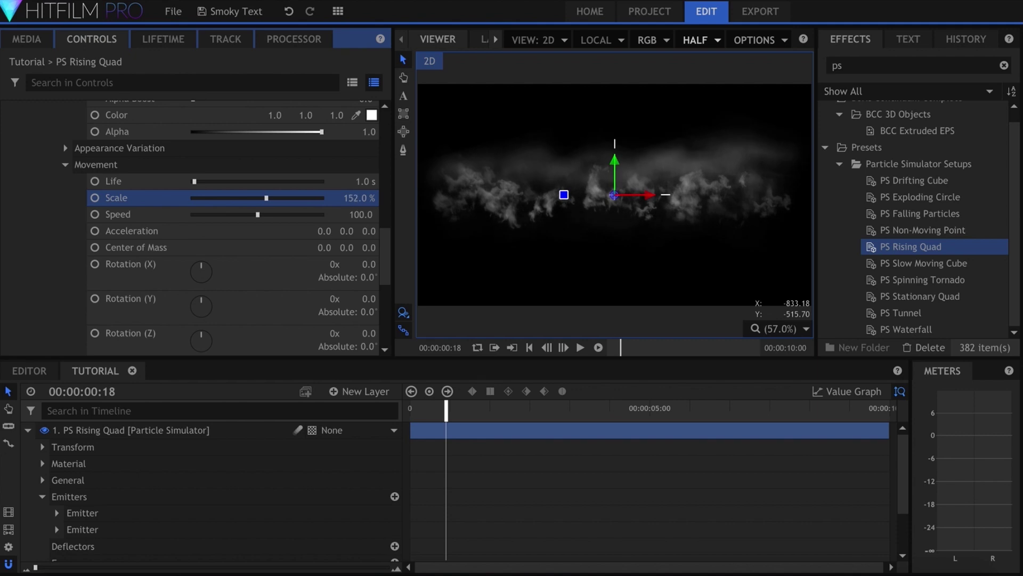
{"action": "scroll", "coordinate": [91, 274], "scroll_direction": "up", "scroll_amount": 8}
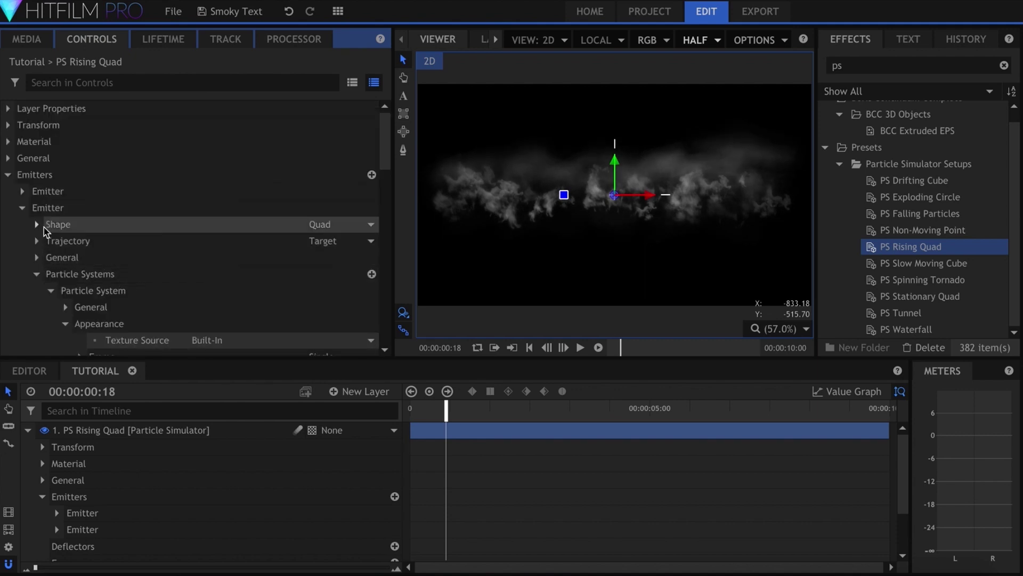
Lower the copy's emitter shape Y position to -80
{"action": "left_click", "coordinate": [35, 224]}
{"action": "left_click_drag", "start_coordinate": [345, 257], "coordinate": [344, 272]}
{"action": "left_click", "coordinate": [27, 430]}
{"action": "left_click", "coordinate": [120, 508]}
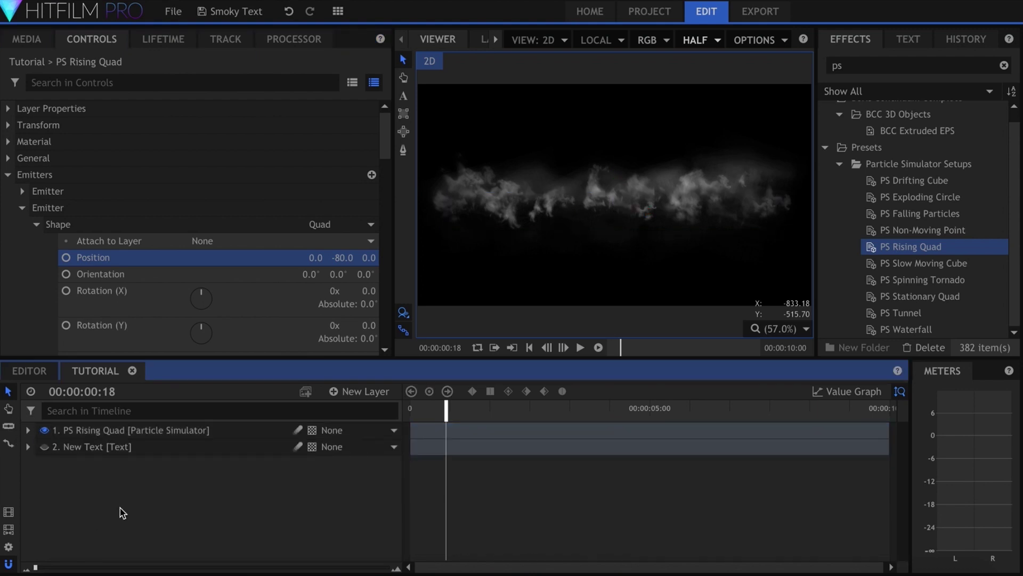
Show only the New Text layer, preview it and bring up its effects
{"action": "left_click", "coordinate": [44, 430]}
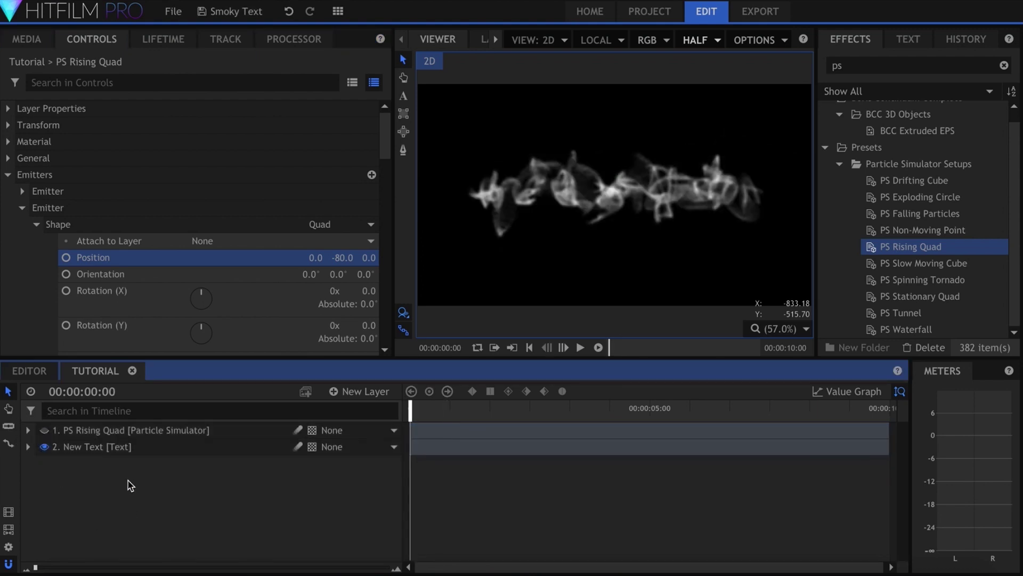
{"action": "key", "text": "space"}
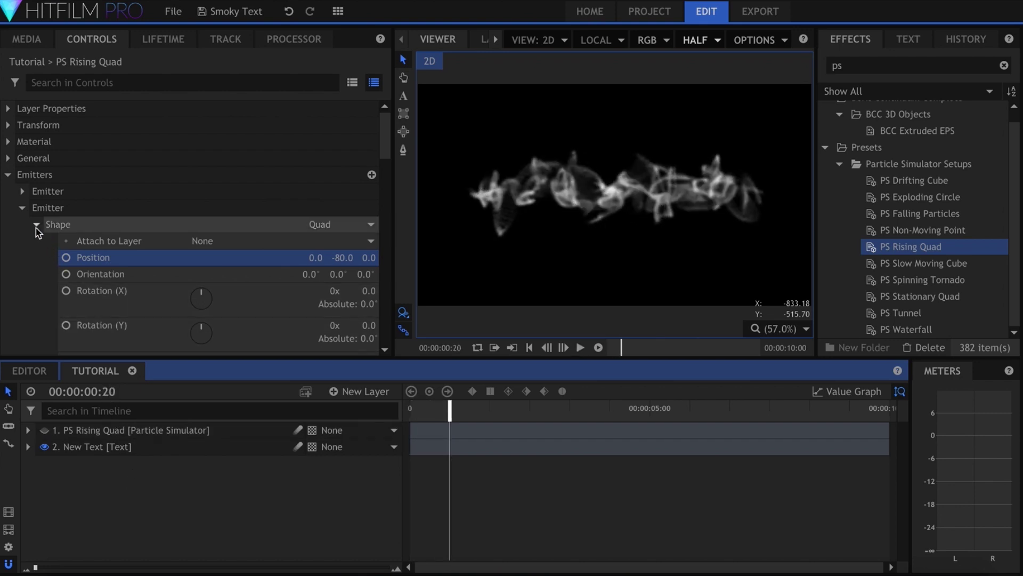
{"action": "left_click", "coordinate": [120, 446]}
{"action": "left_click", "coordinate": [23, 192]}
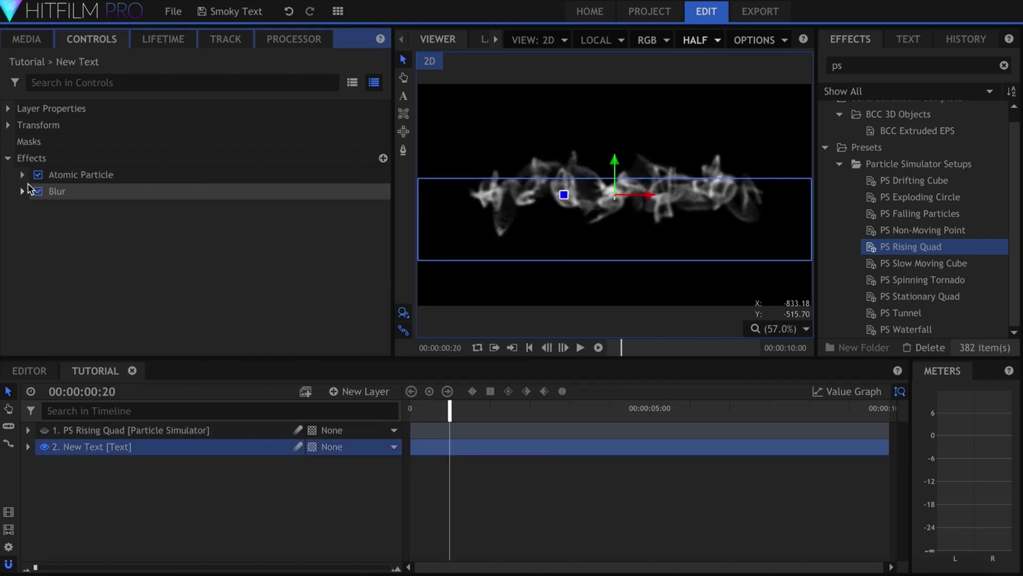
{"action": "scroll", "coordinate": [38, 201], "scroll_direction": "down", "scroll_amount": 5}
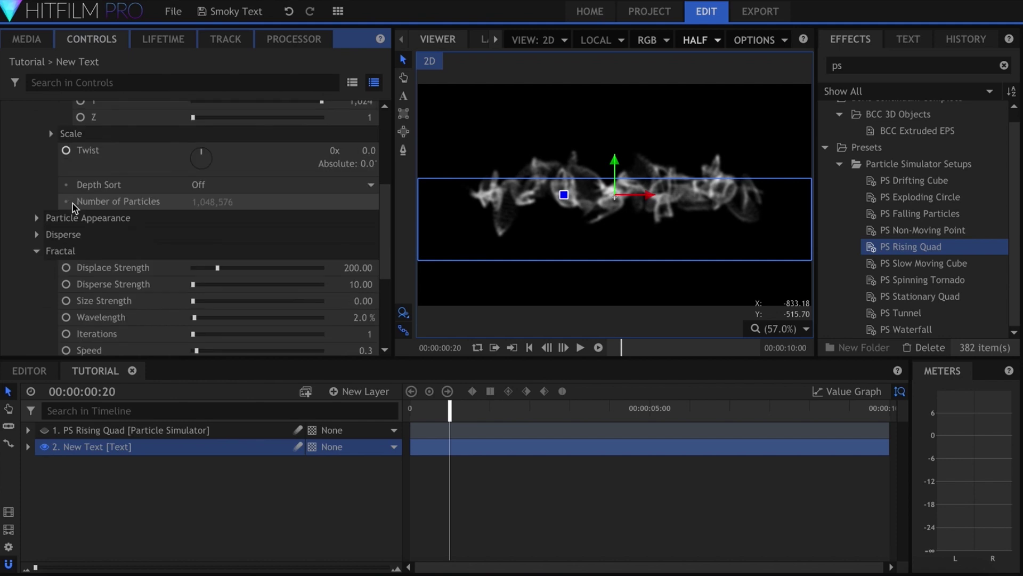
{"action": "scroll", "coordinate": [72, 208], "scroll_direction": "down", "scroll_amount": 2}
Keyframe the fractal Displace Strength from 200 down to 0
{"action": "left_click", "coordinate": [66, 221]}
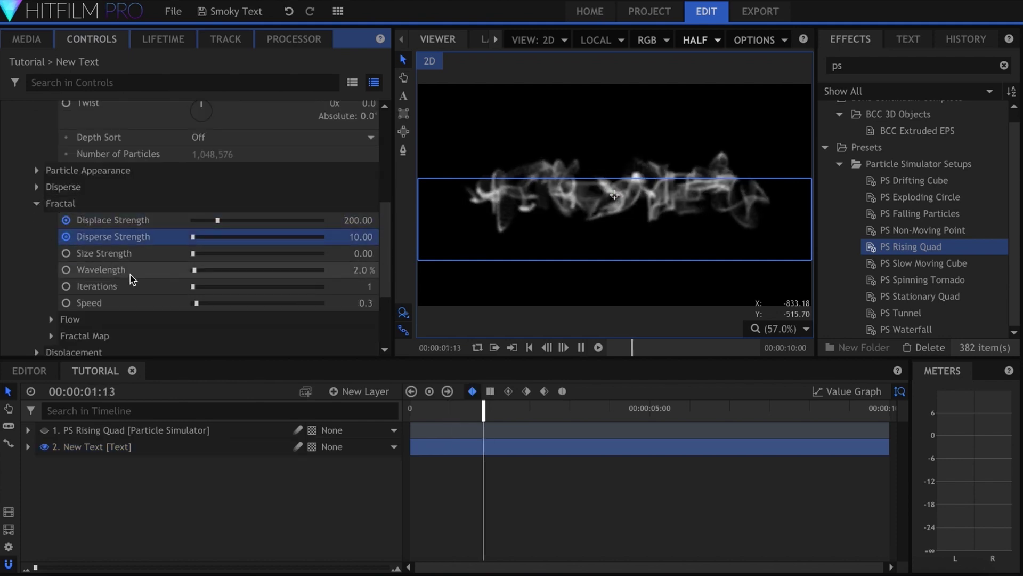
{"action": "key", "text": "space"}
{"action": "left_click_drag", "start_coordinate": [217, 220], "coordinate": [130, 219]}
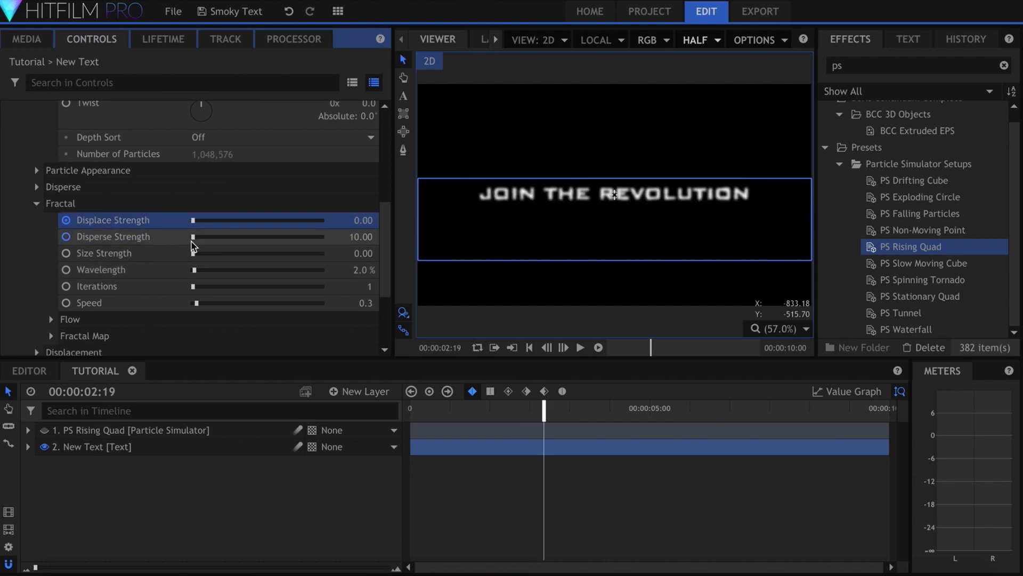
{"action": "left_click", "coordinate": [153, 237]}
Play back and review the Displace and Disperse Strength keyframes
{"action": "left_click", "coordinate": [468, 408]}
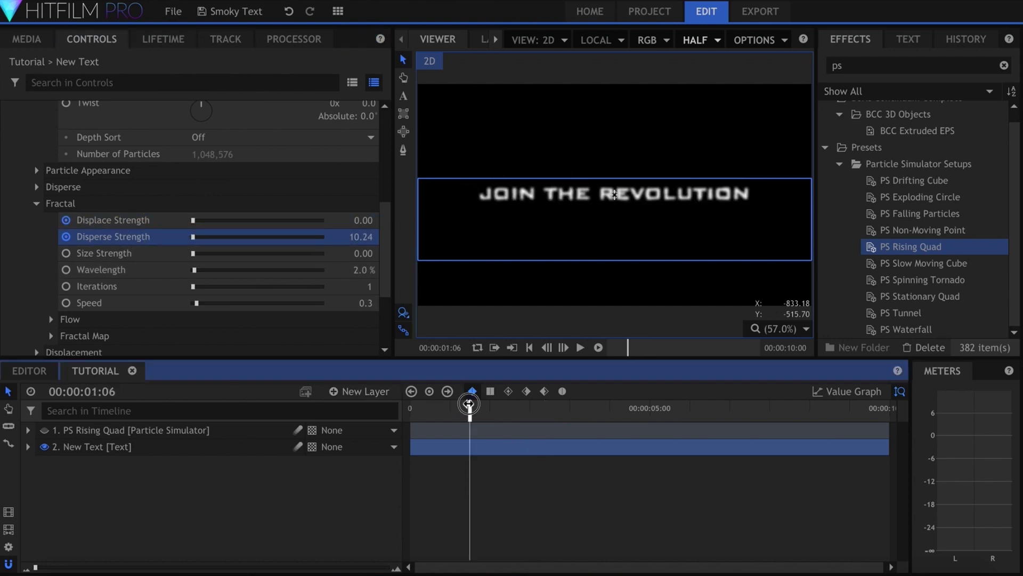
{"action": "key", "text": "space"}
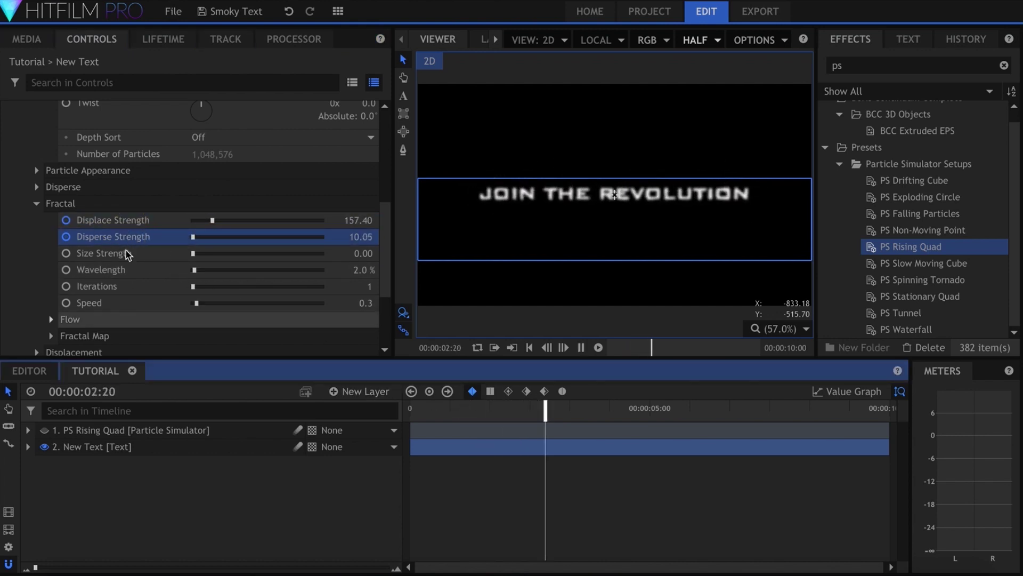
{"action": "left_click", "coordinate": [119, 220]}
{"action": "left_click_drag", "start_coordinate": [565, 485], "coordinate": [428, 560]}
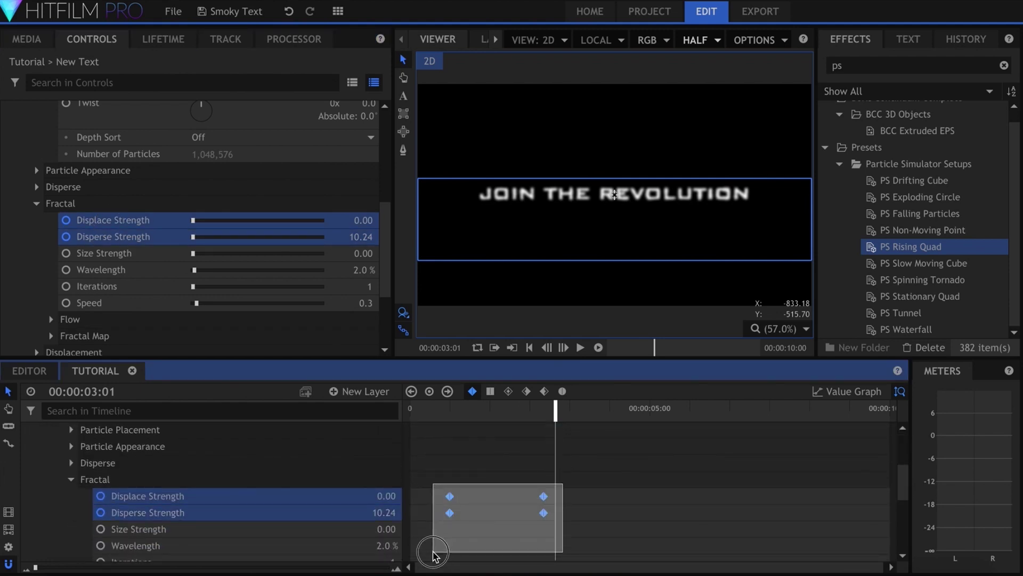
{"action": "left_click", "coordinate": [523, 476]}
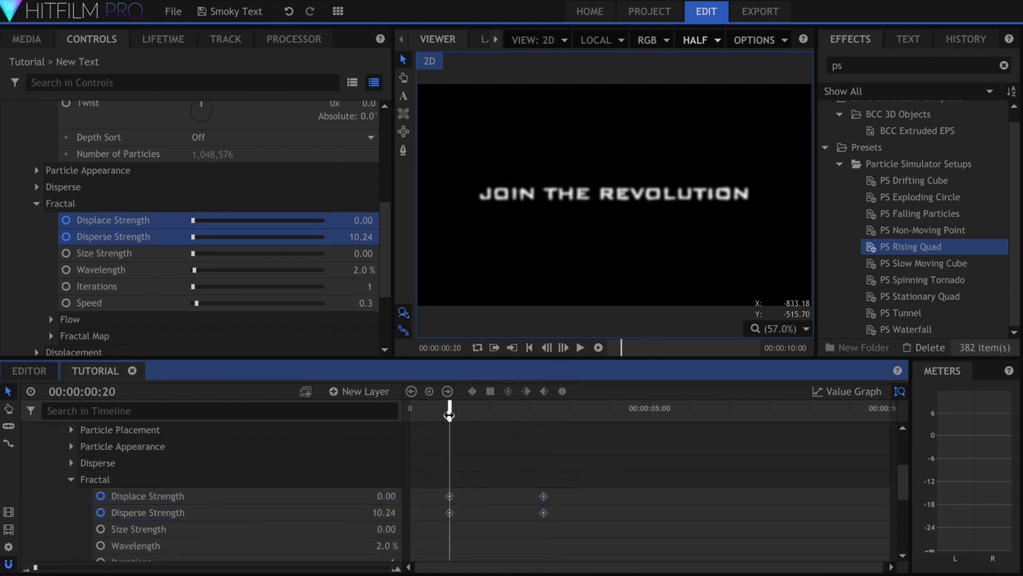
{"action": "key", "text": "space"}
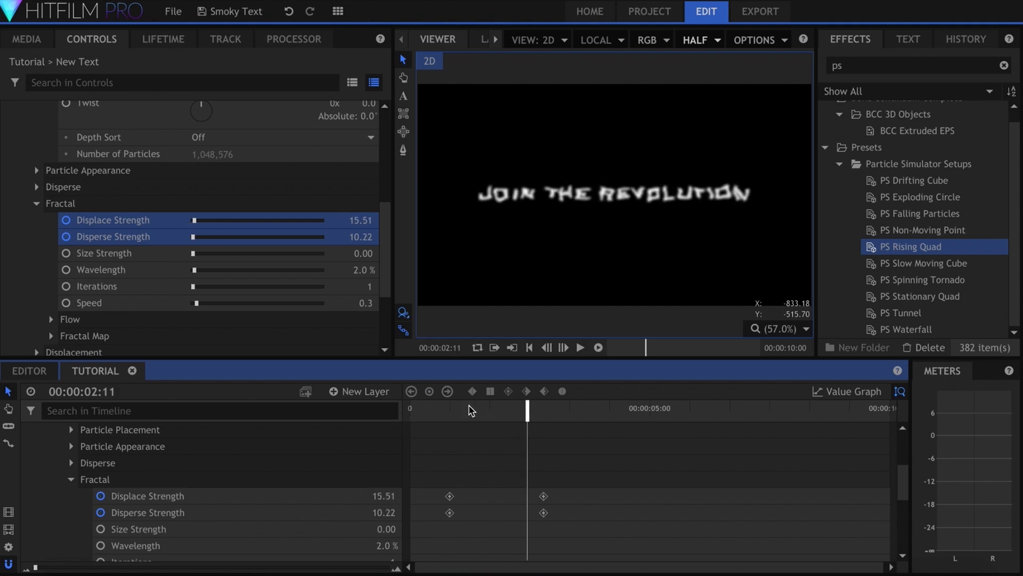
{"action": "left_click", "coordinate": [512, 413]}
{"action": "scroll", "coordinate": [161, 224], "scroll_direction": "up", "scroll_amount": 10}
Keyframe the Blur effect's Radius down to 0.00 px later in the timeline
{"action": "left_click", "coordinate": [21, 174]}
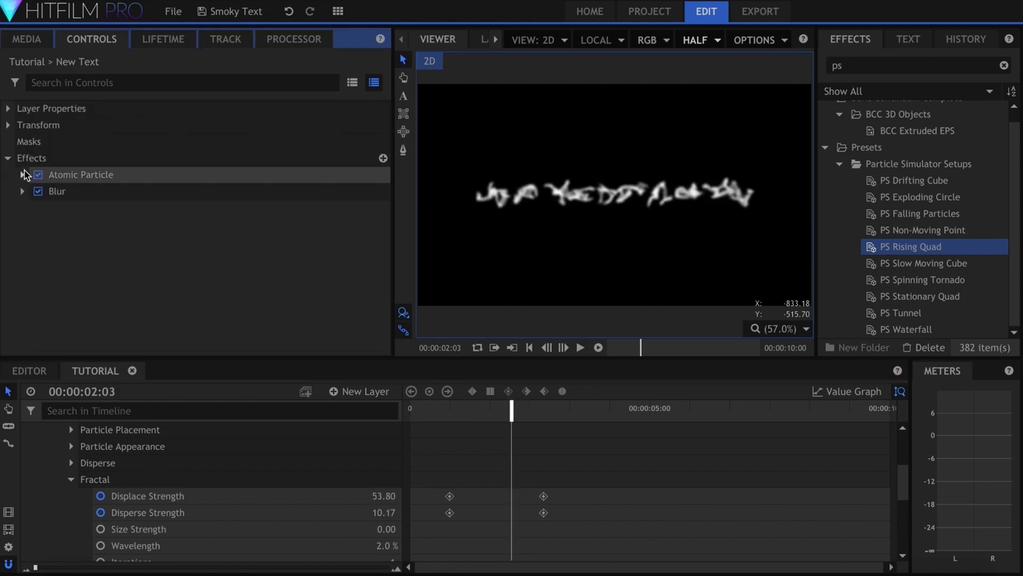
{"action": "left_click", "coordinate": [21, 191]}
{"action": "left_click", "coordinate": [52, 225]}
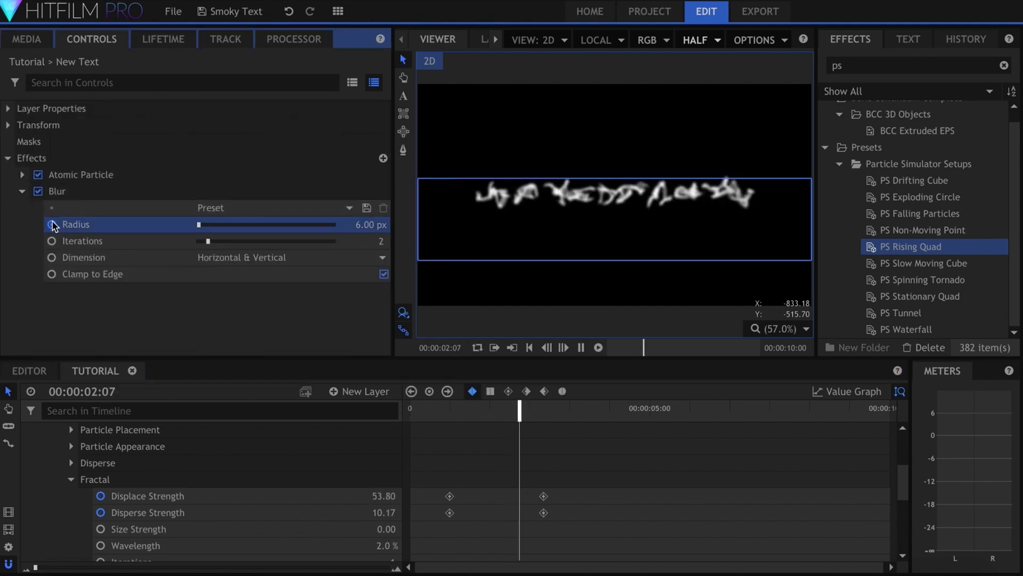
{"action": "key", "text": "space"}
{"action": "left_click_drag", "start_coordinate": [198, 227], "coordinate": [144, 230]}
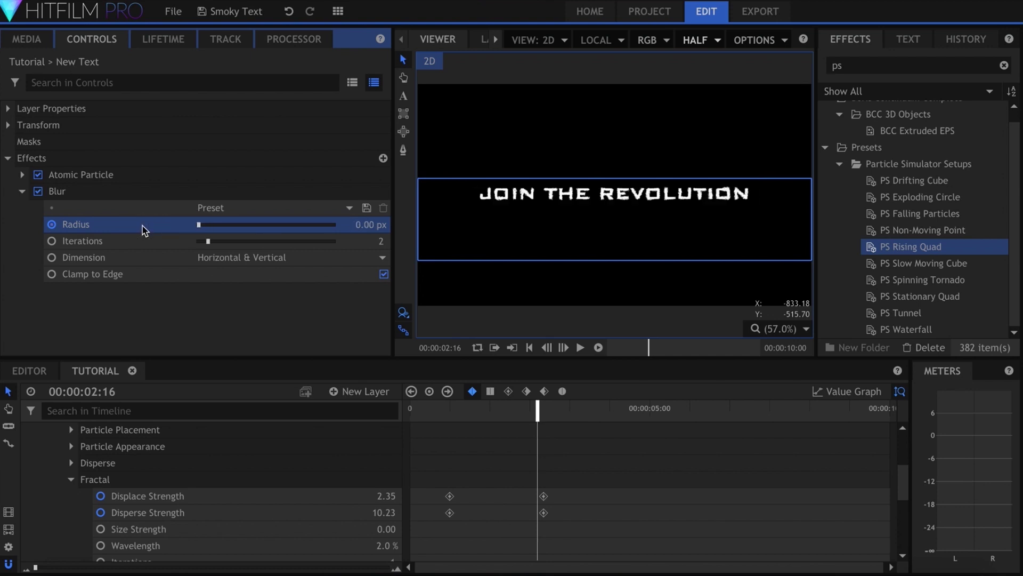
{"action": "left_click", "coordinate": [503, 469]}
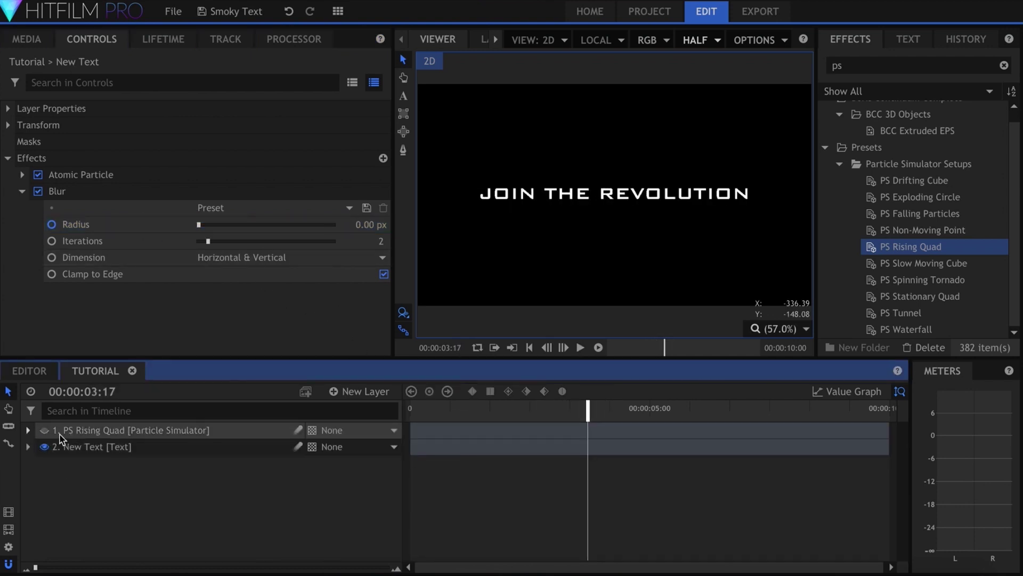
Hide New Text and keyframe PS Rising Quad's Particles per Second at 50
{"action": "left_click", "coordinate": [45, 447]}
{"action": "key", "text": "Home"}
{"action": "left_click", "coordinate": [101, 429]}
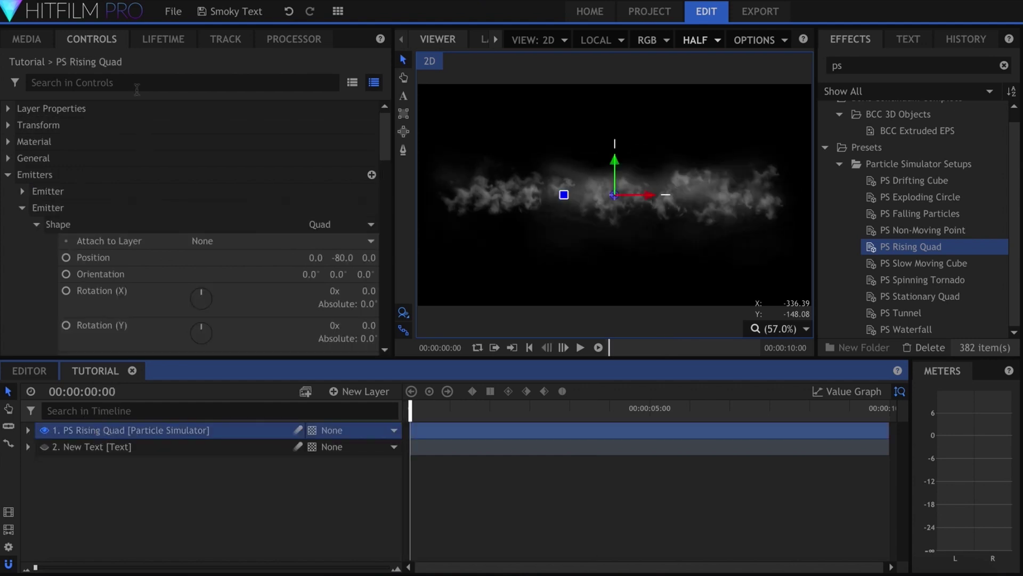
{"action": "left_click", "coordinate": [137, 83]}
{"action": "type", "text": "per second"}
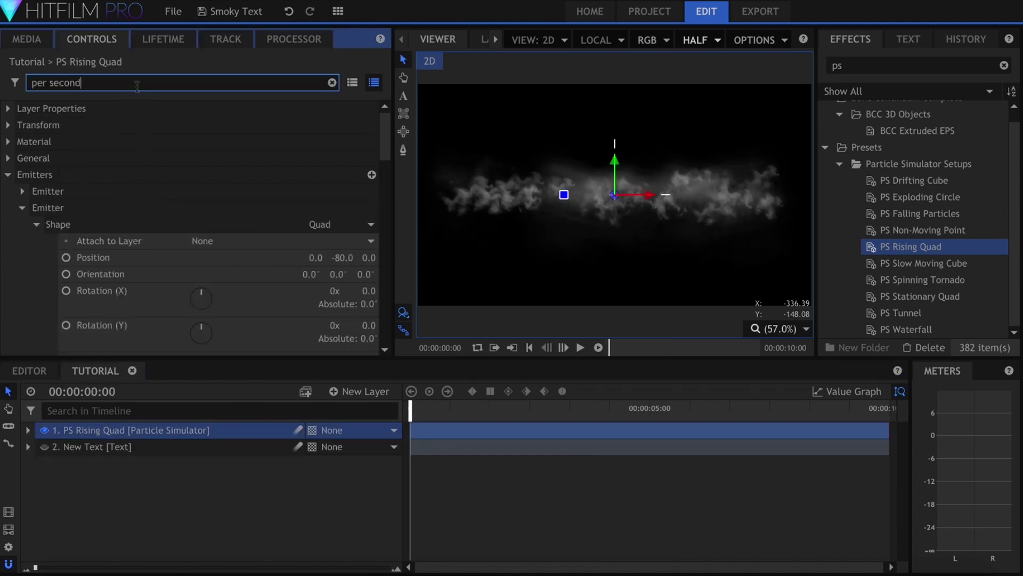
{"action": "left_click_drag", "start_coordinate": [464, 408], "coordinate": [474, 407]}
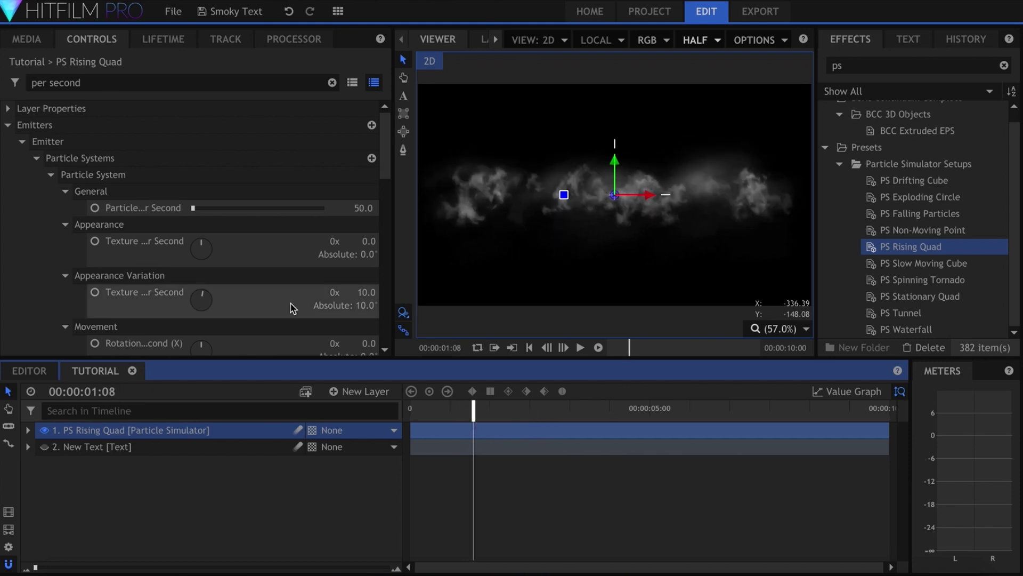
{"action": "left_click", "coordinate": [94, 209]}
{"action": "scroll", "coordinate": [118, 227], "scroll_direction": "down", "scroll_amount": 3}
{"action": "scroll", "coordinate": [118, 227], "scroll_direction": "up", "scroll_amount": 4}
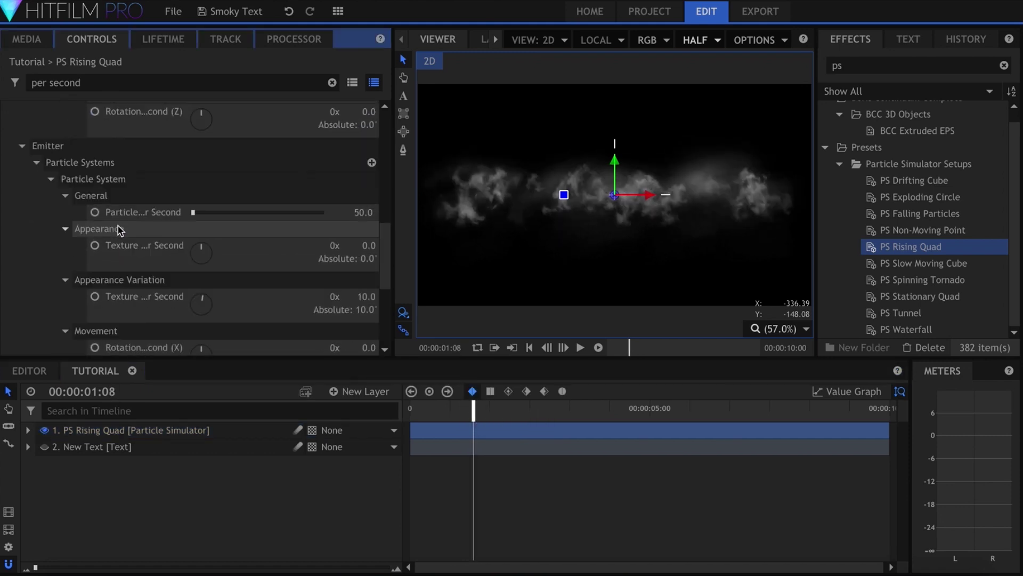
Drop Particles per Second to 0 at about 2.5 s and replay from the start
{"action": "left_click", "coordinate": [128, 213]}
{"action": "key", "text": "space"}
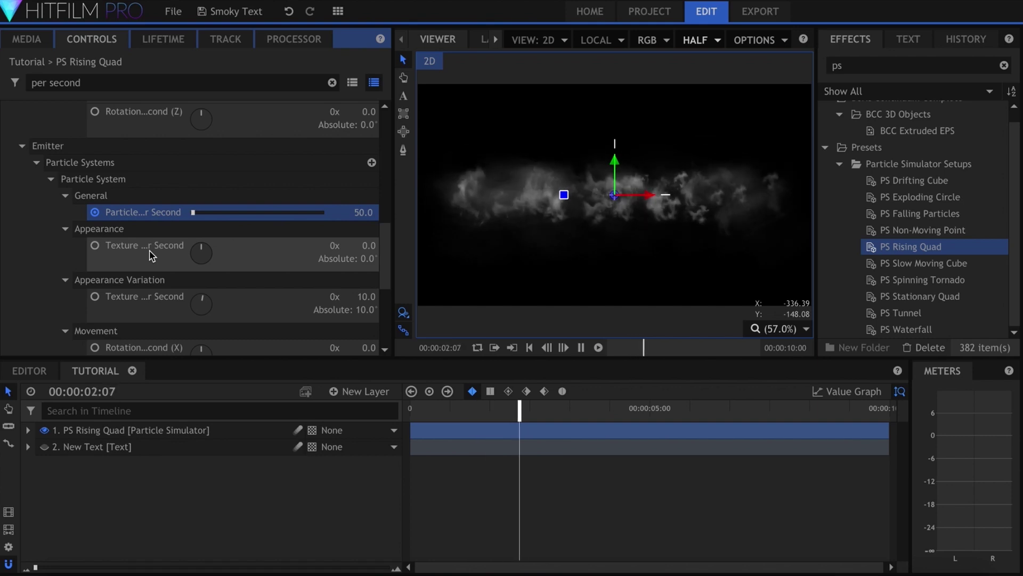
{"action": "key", "text": "space"}
{"action": "left_click_drag", "start_coordinate": [191, 215], "coordinate": [130, 222]}
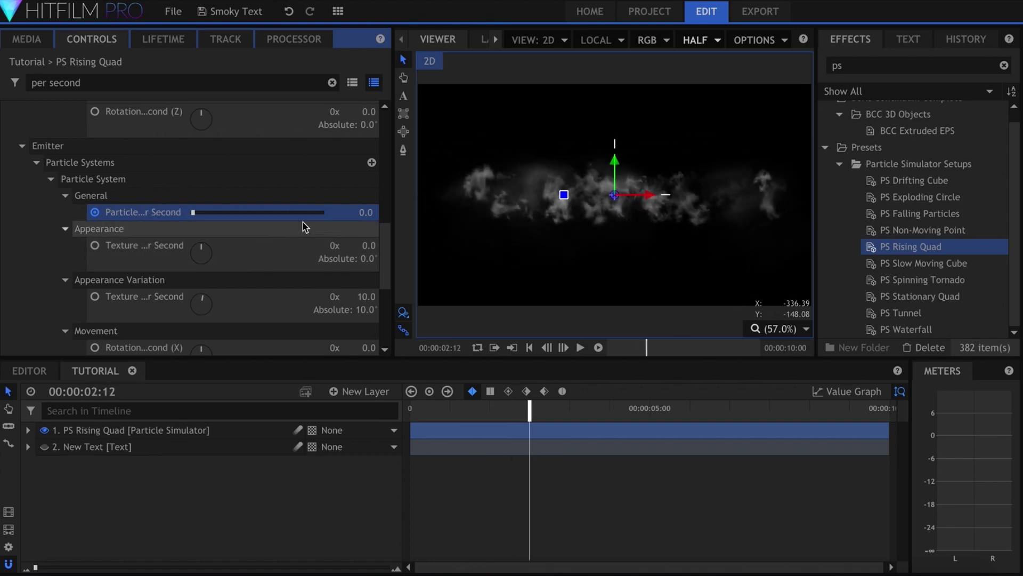
{"action": "scroll", "coordinate": [311, 231], "scroll_direction": "down", "scroll_amount": 2}
{"action": "scroll", "coordinate": [369, 224], "scroll_direction": "up", "scroll_amount": 2}
{"action": "left_click_drag", "start_coordinate": [364, 208], "coordinate": [324, 208]}
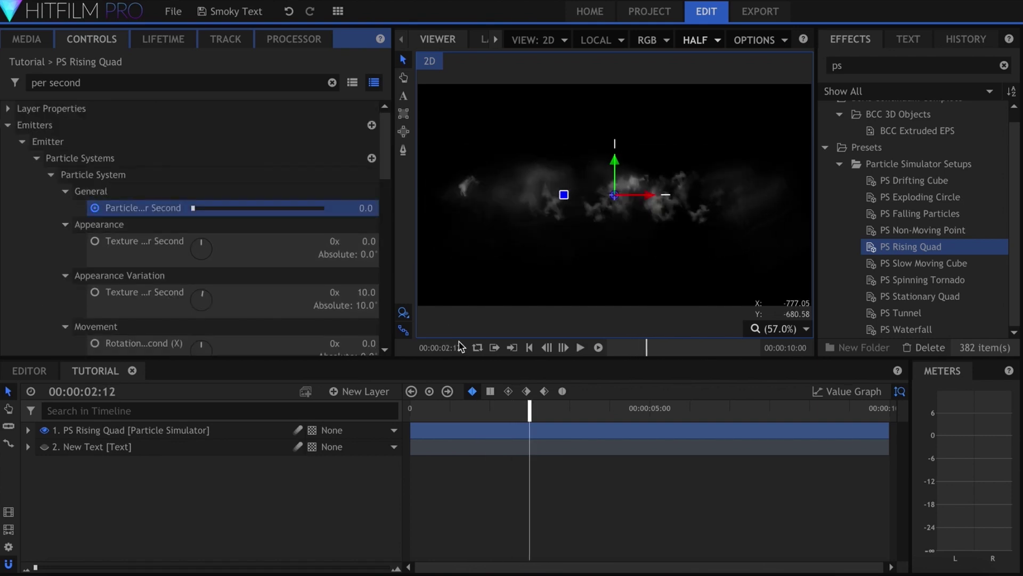
{"action": "left_click", "coordinate": [467, 411]}
{"action": "key", "text": "Home"}
{"action": "key", "text": "space"}
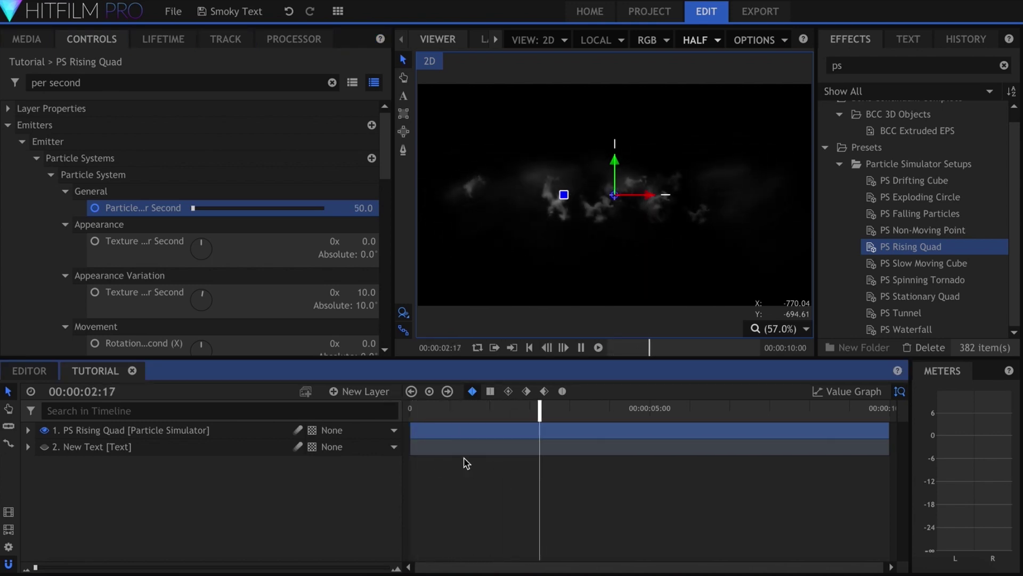
Unhide New Text and play the full smoke-to-title composition from the start
{"action": "key", "text": "space"}
{"action": "left_click", "coordinate": [44, 447]}
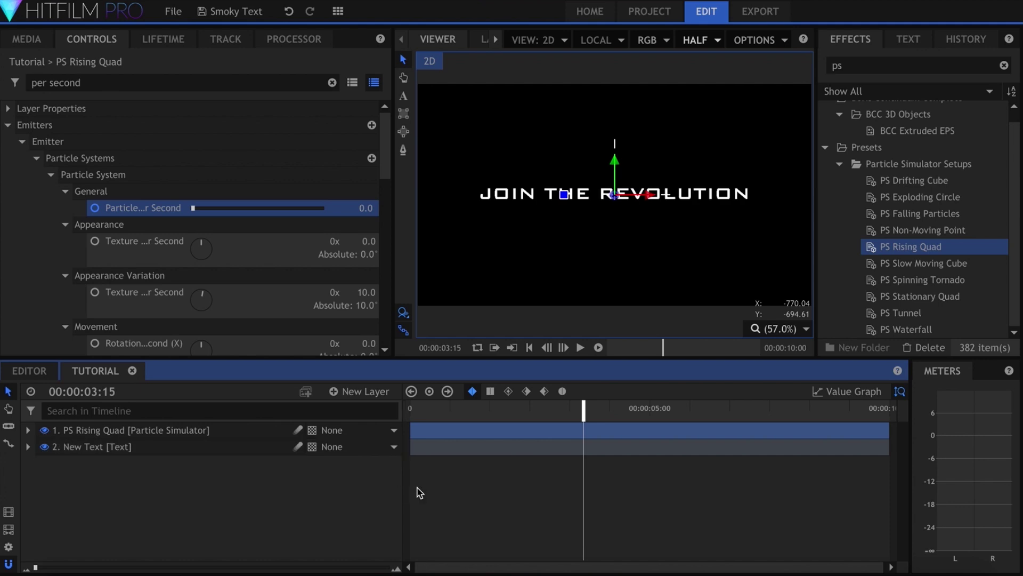
{"action": "left_click", "coordinate": [368, 489]}
{"action": "key", "text": "space"}
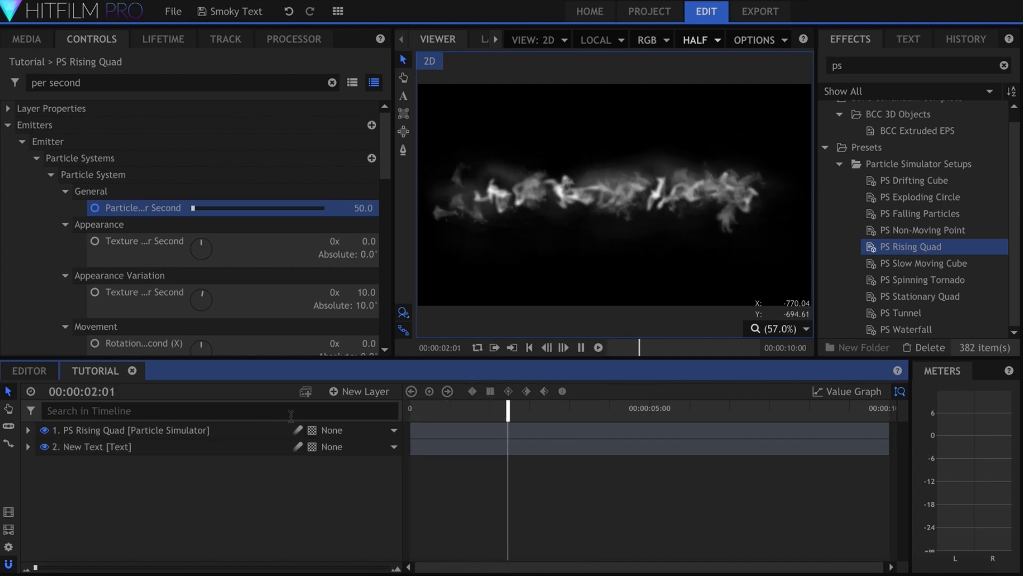
{"action": "key", "text": "space"}
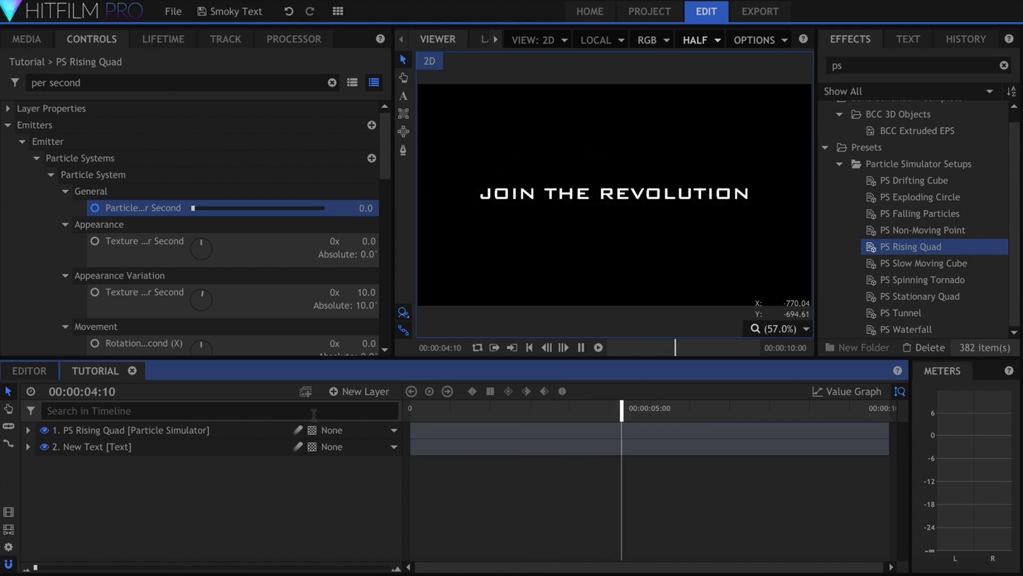
{"action": "key", "text": "space"}
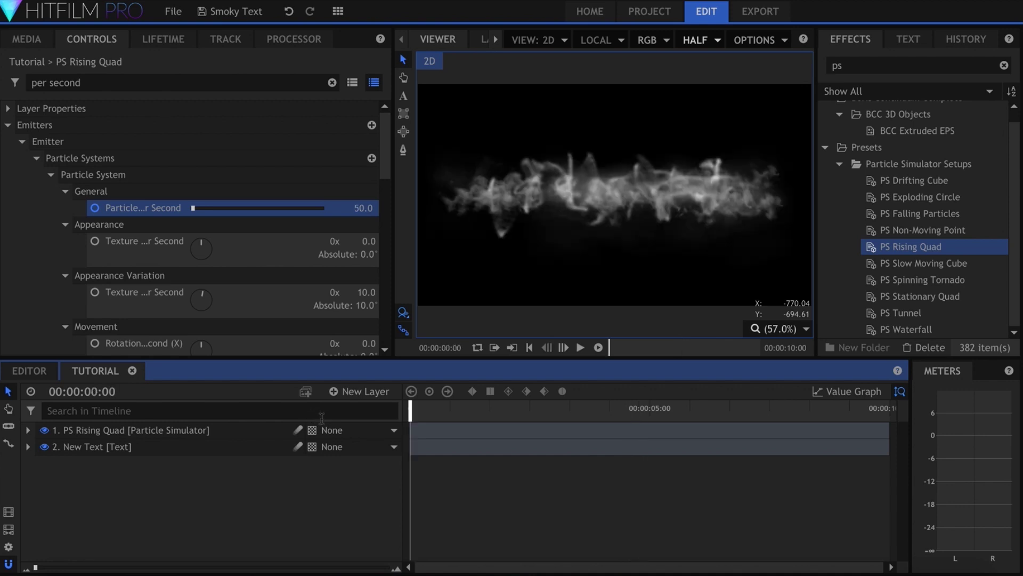